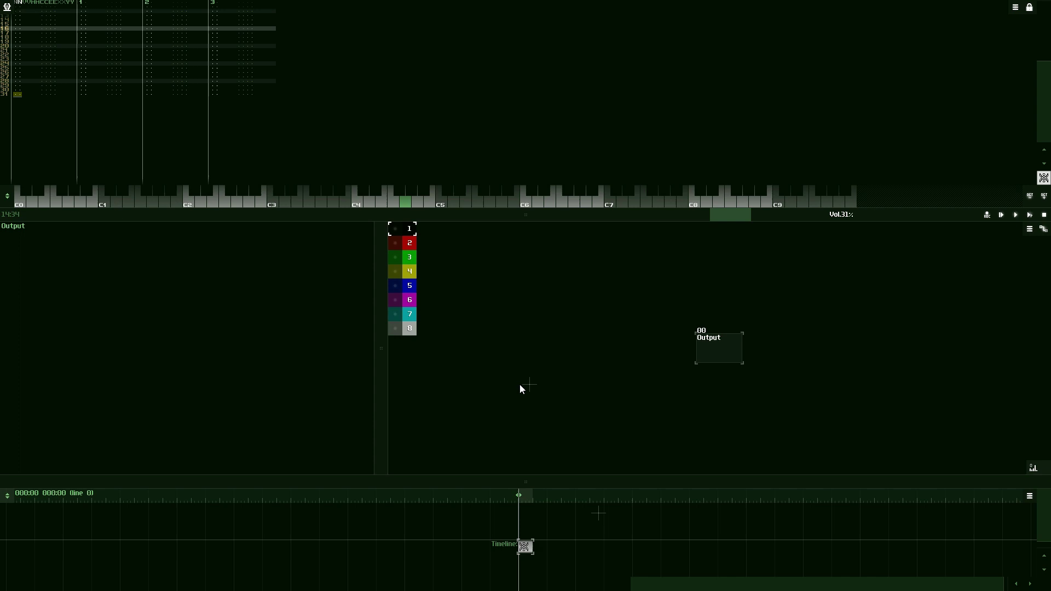
Step: Scroll up through the pattern lines, and shrink the pattern editor and the controller pane to enlarge the module view
scroll(198, 62, up, 4)
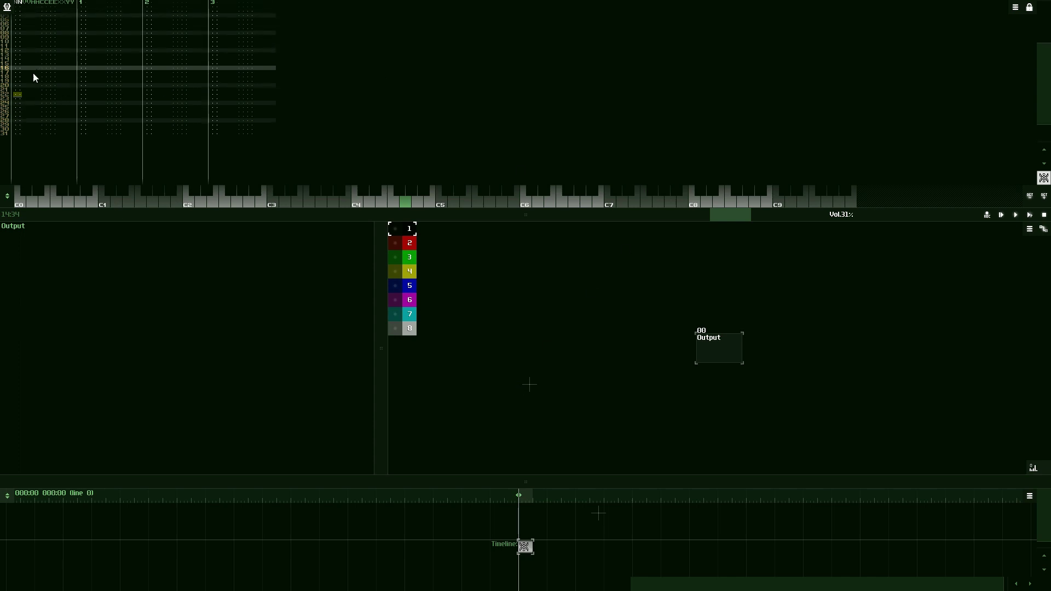
scroll(982, 153, up, 2)
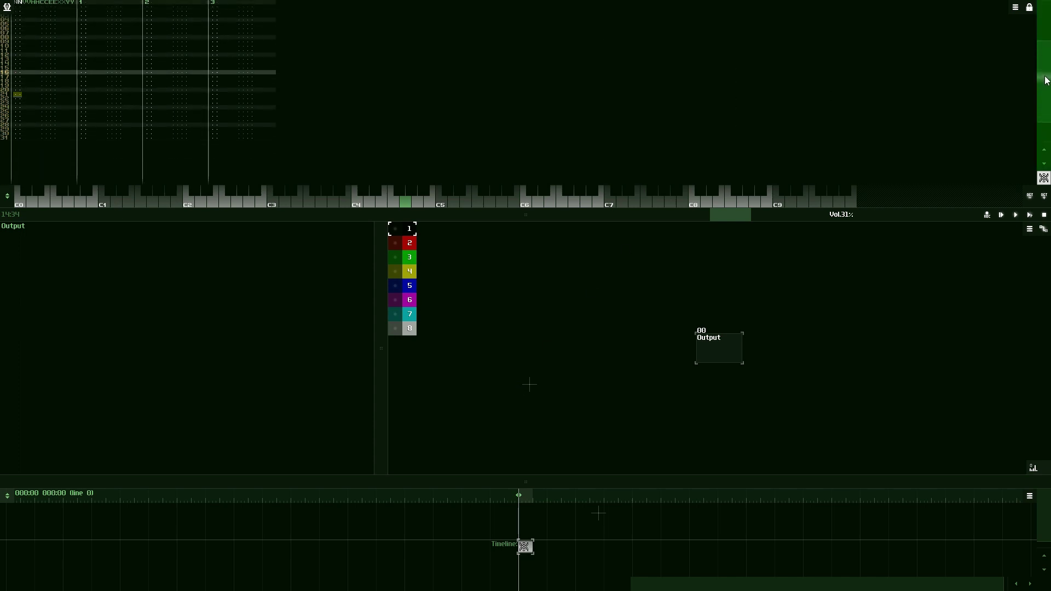
click(645, 291)
drag(381, 333, 290, 261)
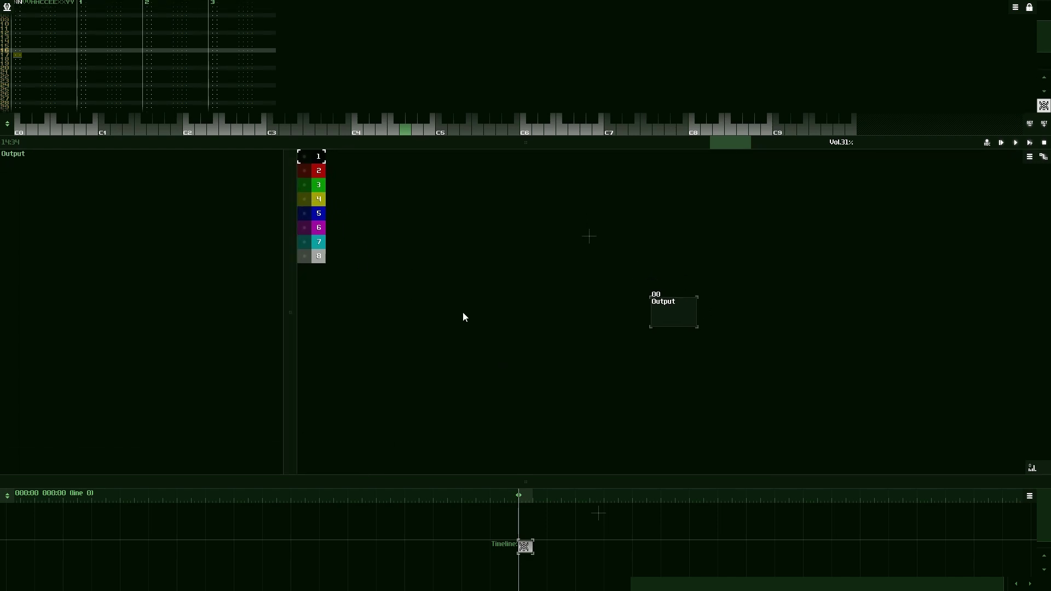
Step: View the available synths, effects and misc modules in the new-module list without adding one
double_click(481, 262)
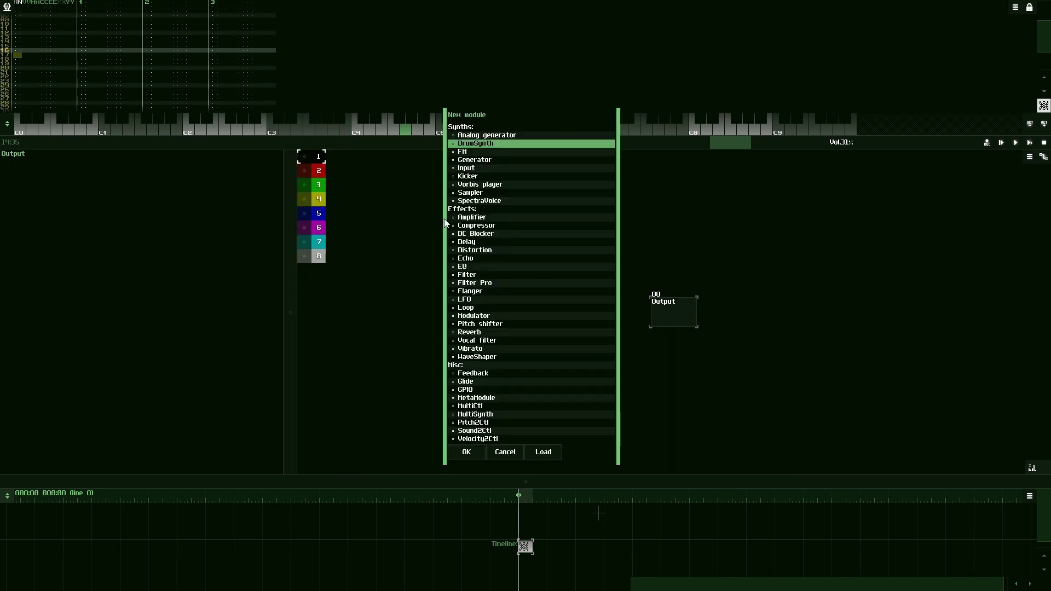
click(482, 144)
click(503, 454)
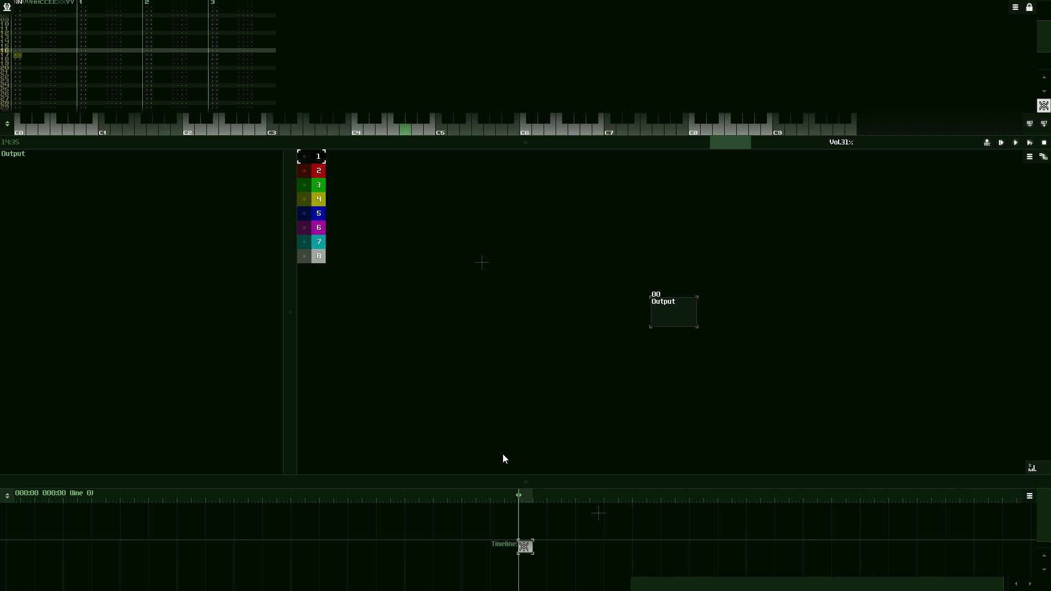
double_click(479, 311)
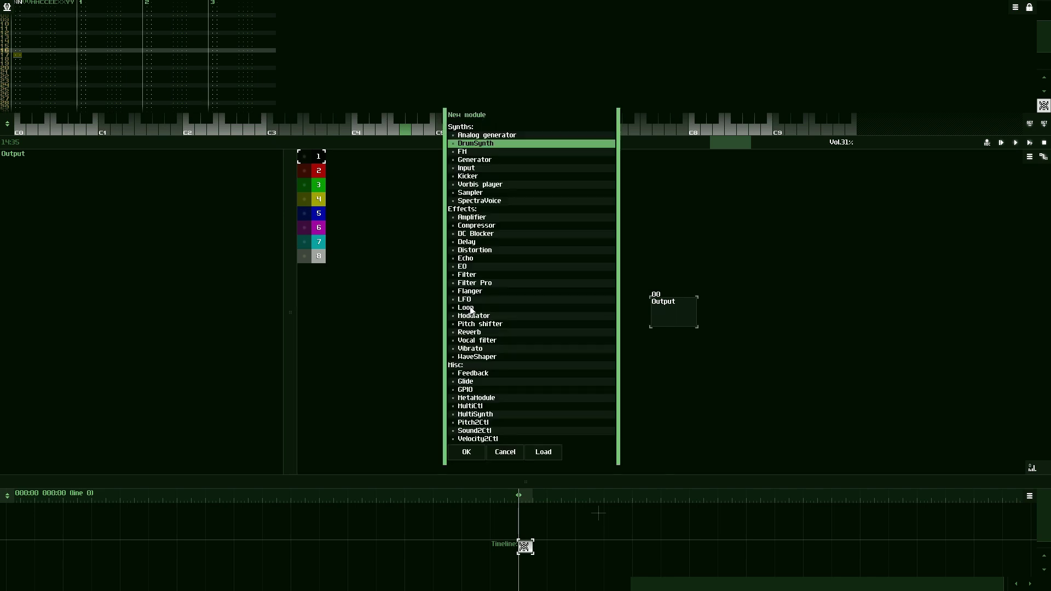
click(507, 454)
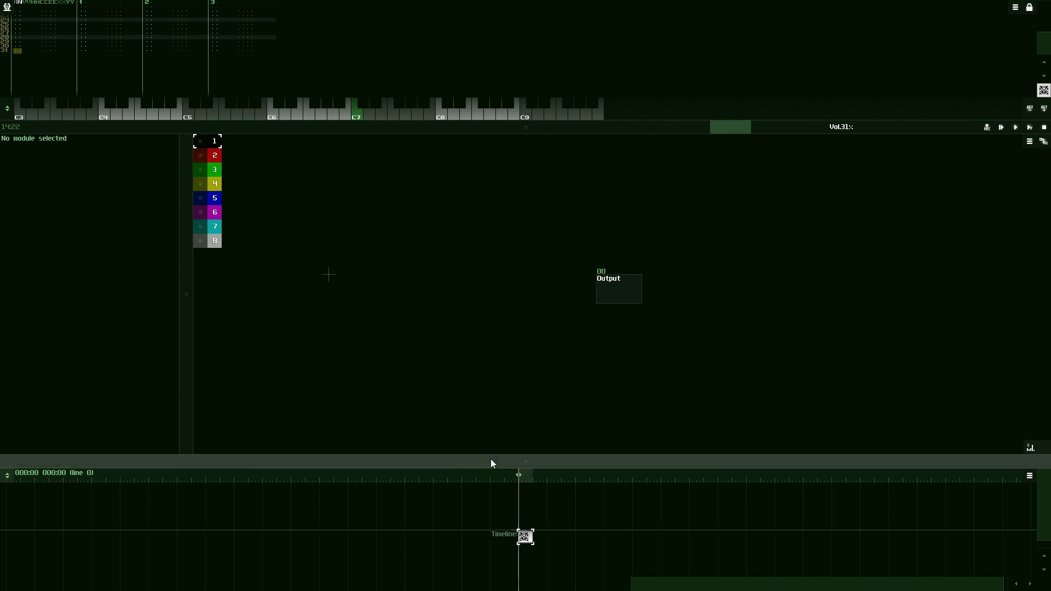
Step: Reduce the height of the module view by enlarging the timeline and the pattern editor
drag(493, 461, 460, 412)
drag(431, 127, 437, 189)
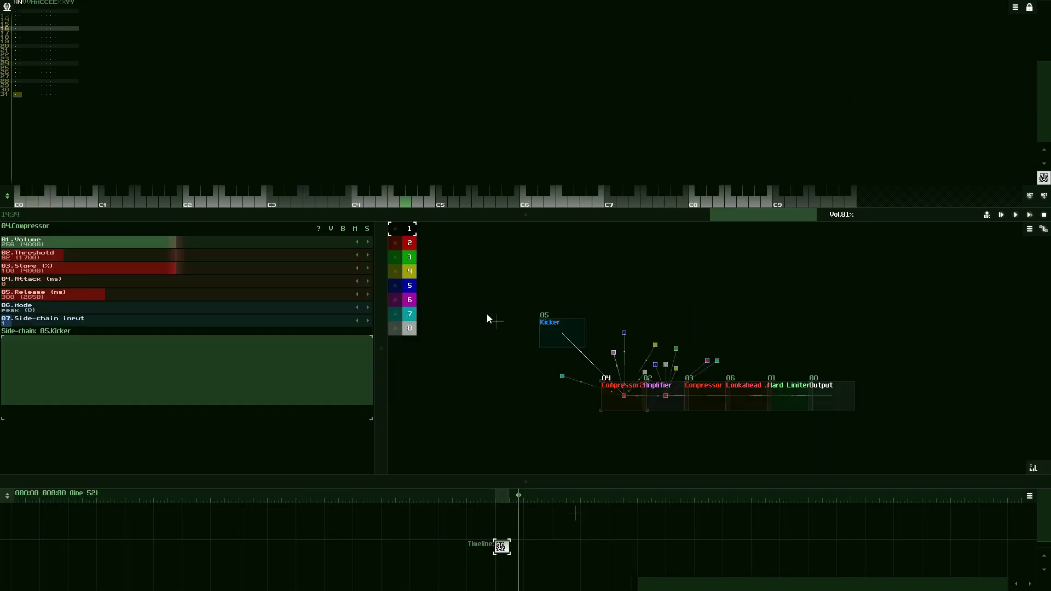
Step: Create a new empty project
click(13, 8)
click(23, 13)
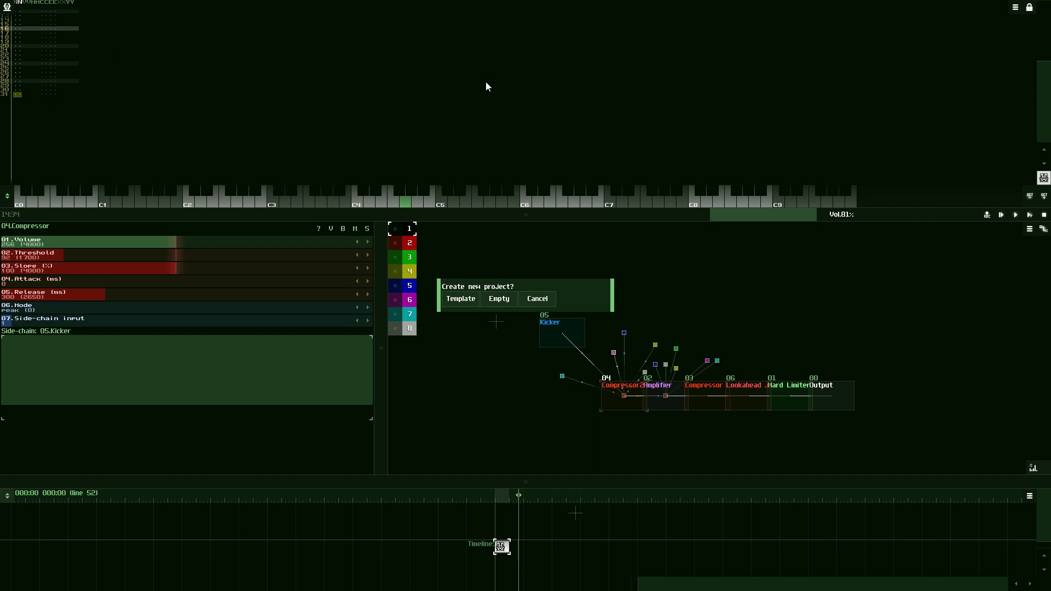
click(500, 299)
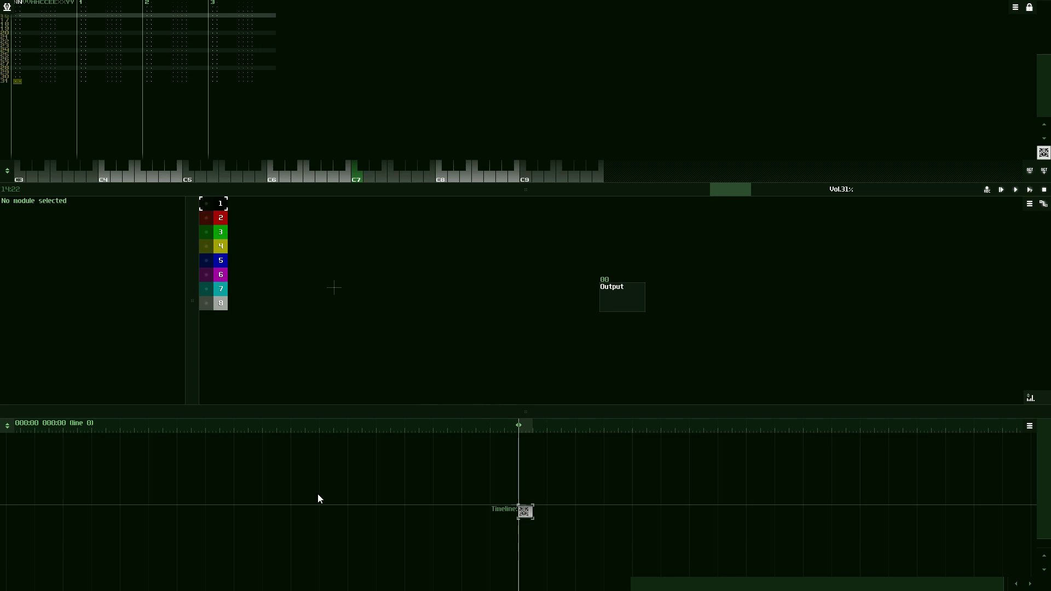
Step: Try different heights for the timeline, pattern editor and module view, ending with the module view as the tallest pane
drag(395, 412, 462, 241)
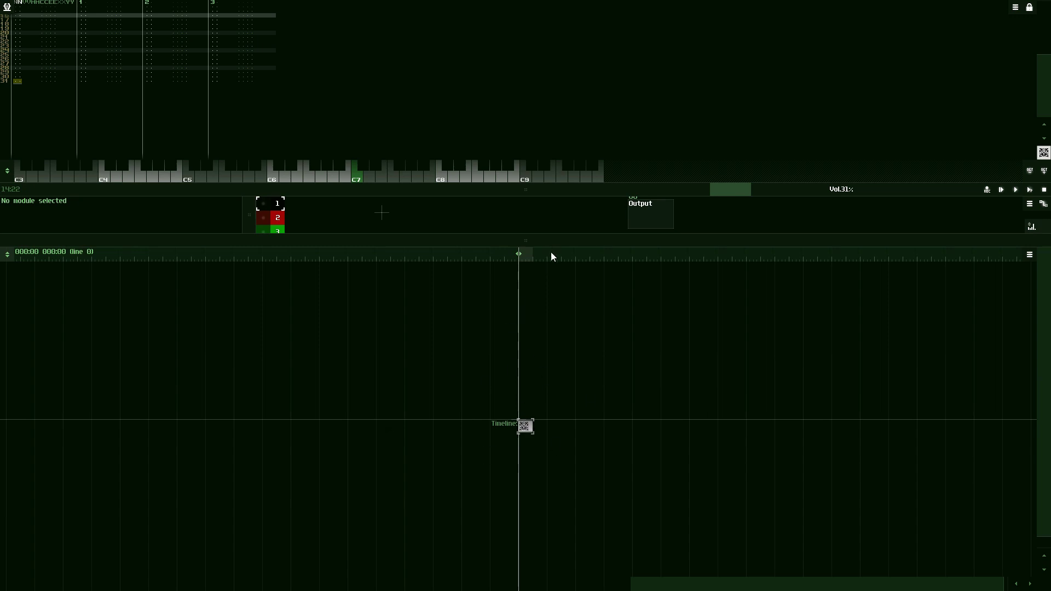
drag(560, 244, 557, 523)
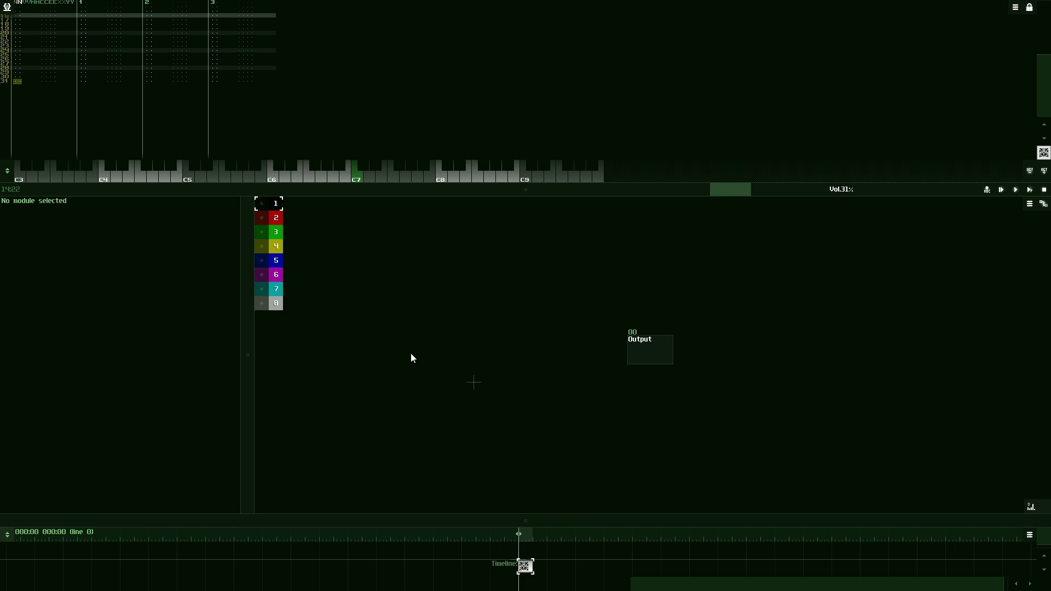
drag(495, 190, 491, 519)
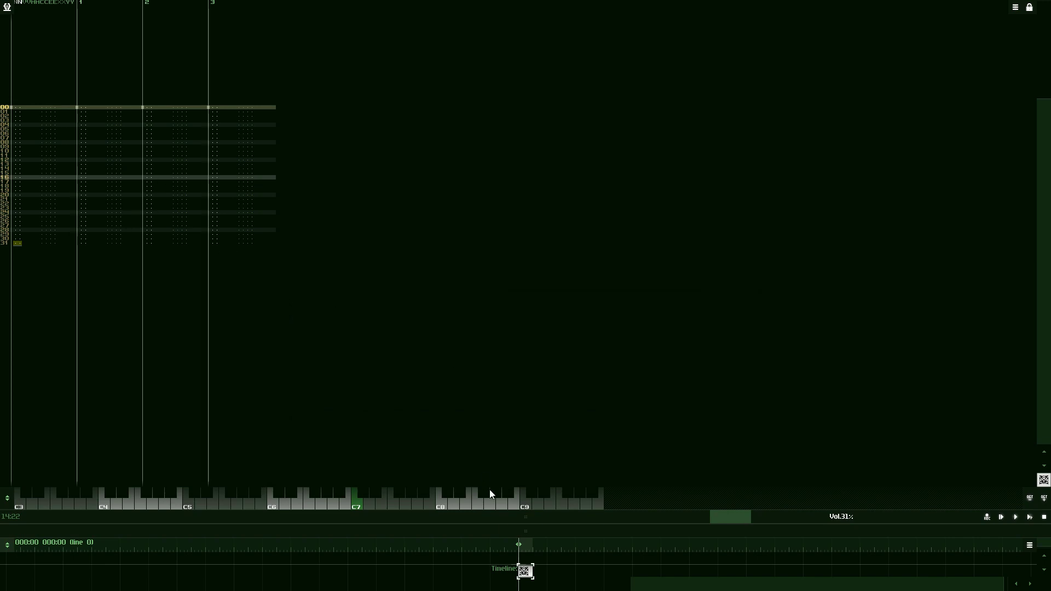
drag(525, 527, 548, 238)
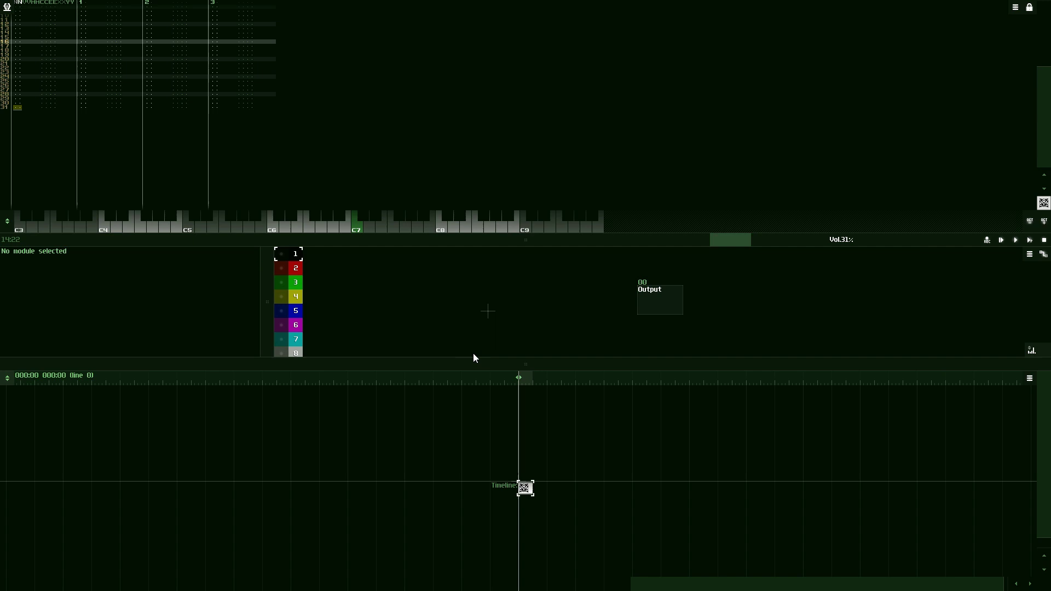
drag(474, 362, 482, 461)
drag(524, 244, 518, 130)
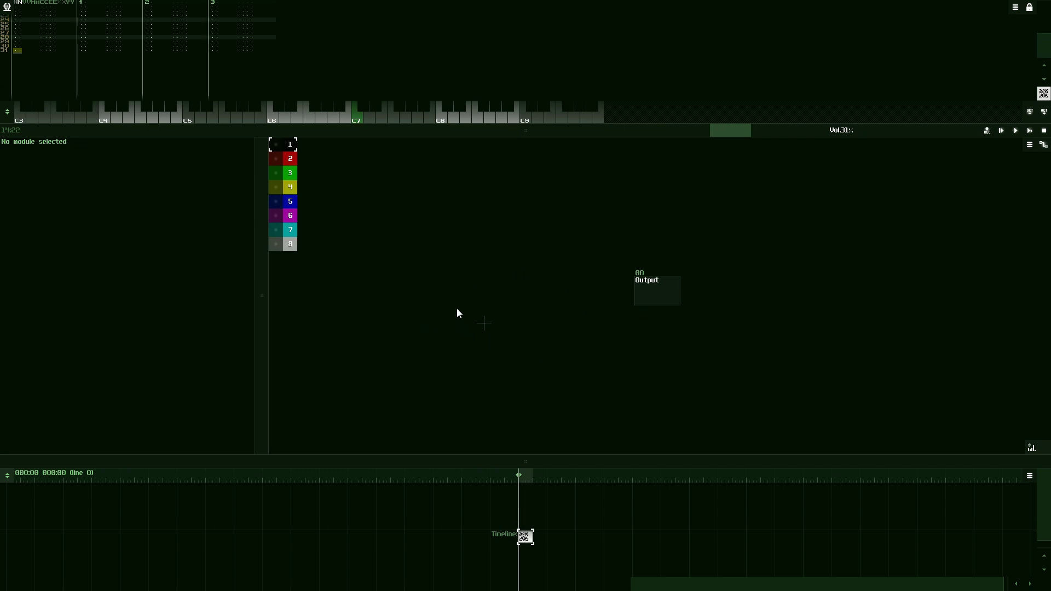
Step: Shift the Output module slightly and add a Generator module beside it in the module view
drag(664, 289, 685, 298)
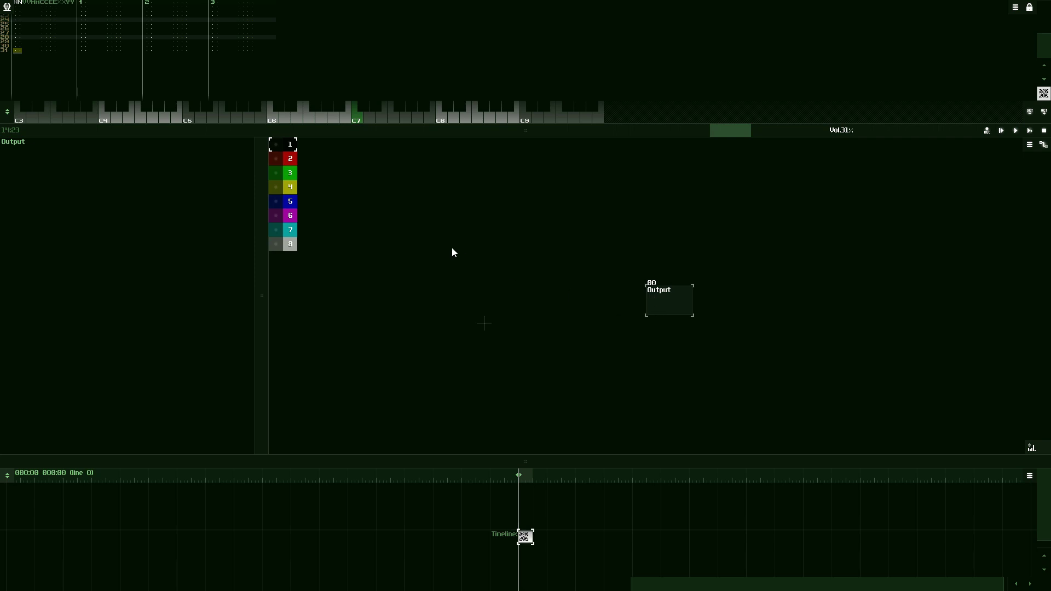
double_click(440, 265)
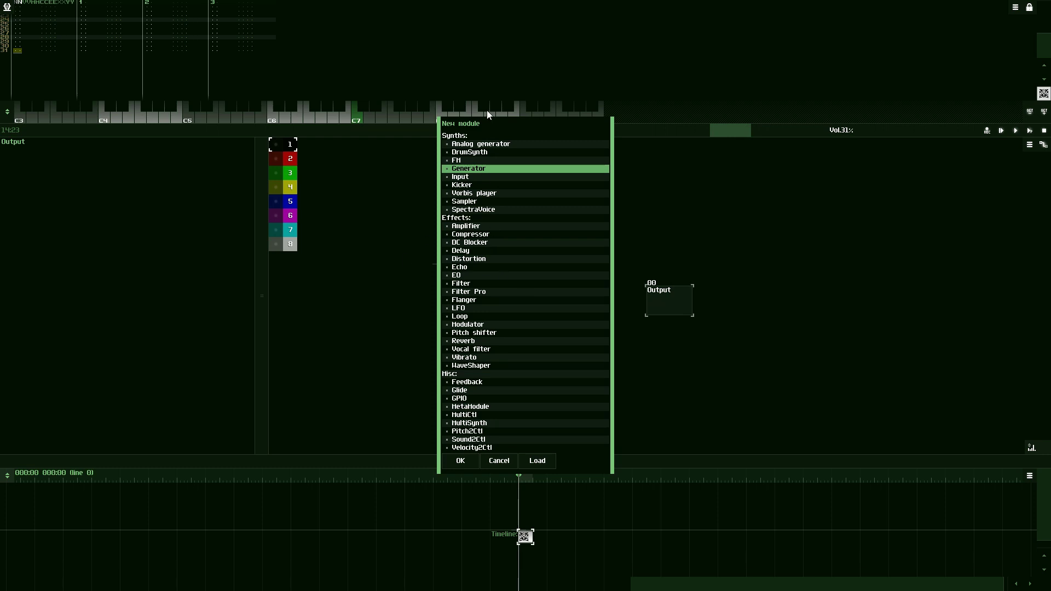
mouse_move(484, 128)
mouse_down()
mouse_move(513, 132)
mouse_move(490, 119)
mouse_up()
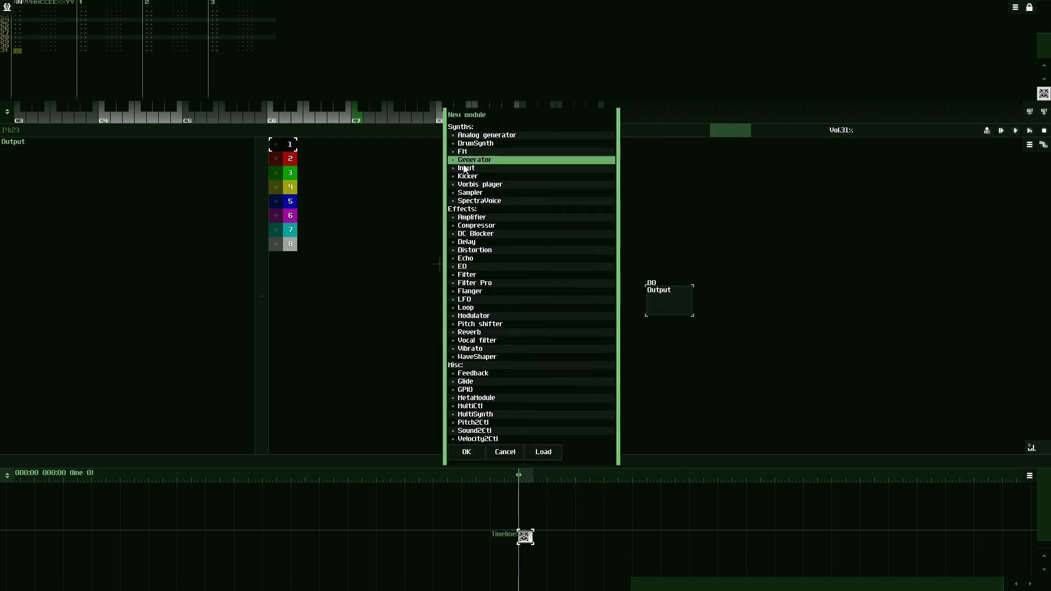
click(479, 137)
click(476, 159)
click(484, 456)
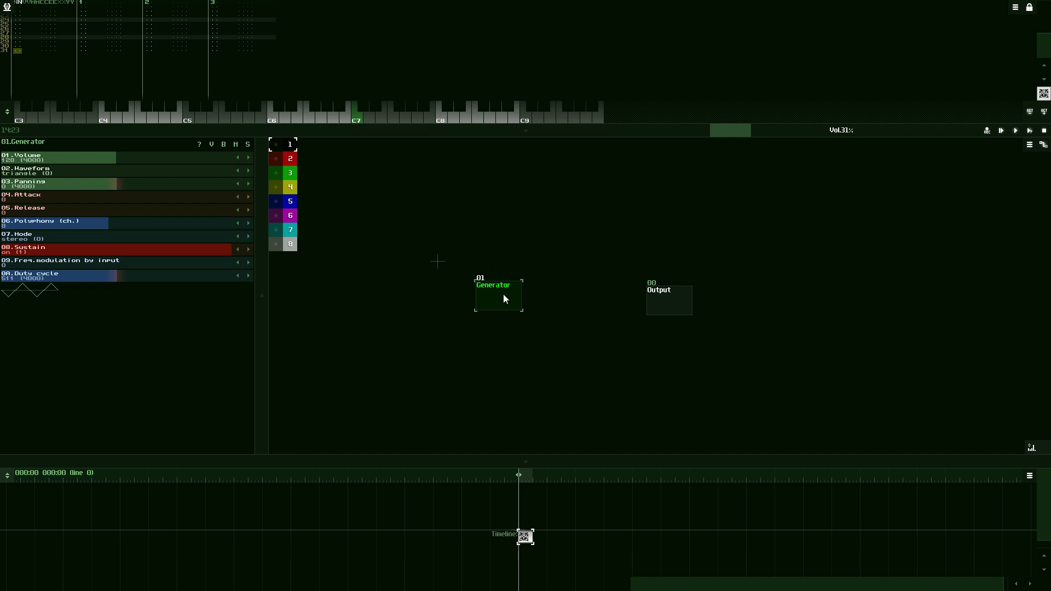
drag(514, 304, 500, 294)
Step: Connect the Generator to the Output module and play notes around C4 and C5 on the keyboard to test the sound
drag(186, 117, 225, 117)
drag(496, 302, 678, 301)
drag(103, 116, 150, 115)
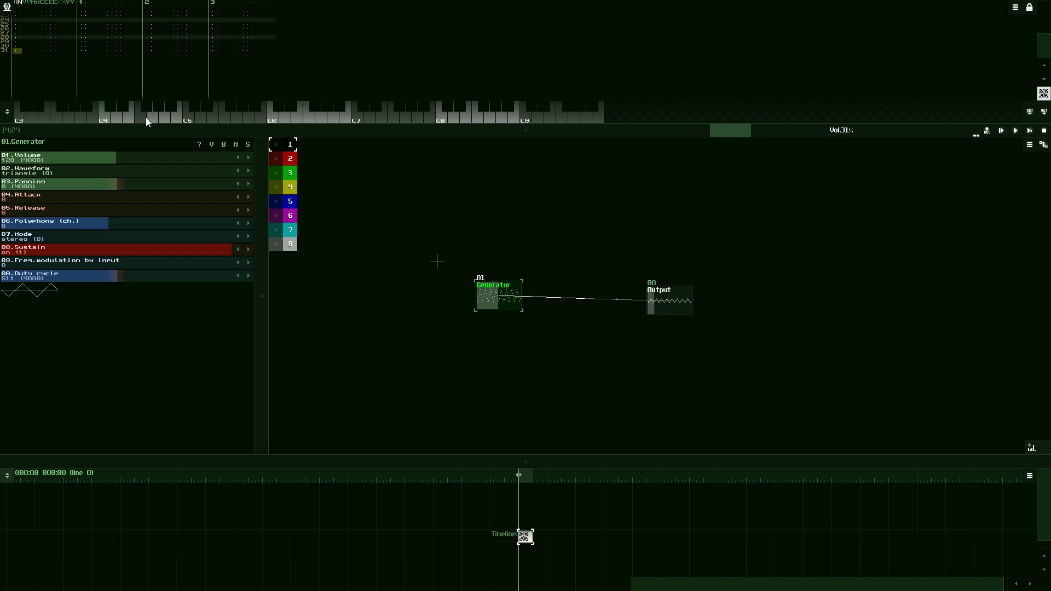
click(154, 118)
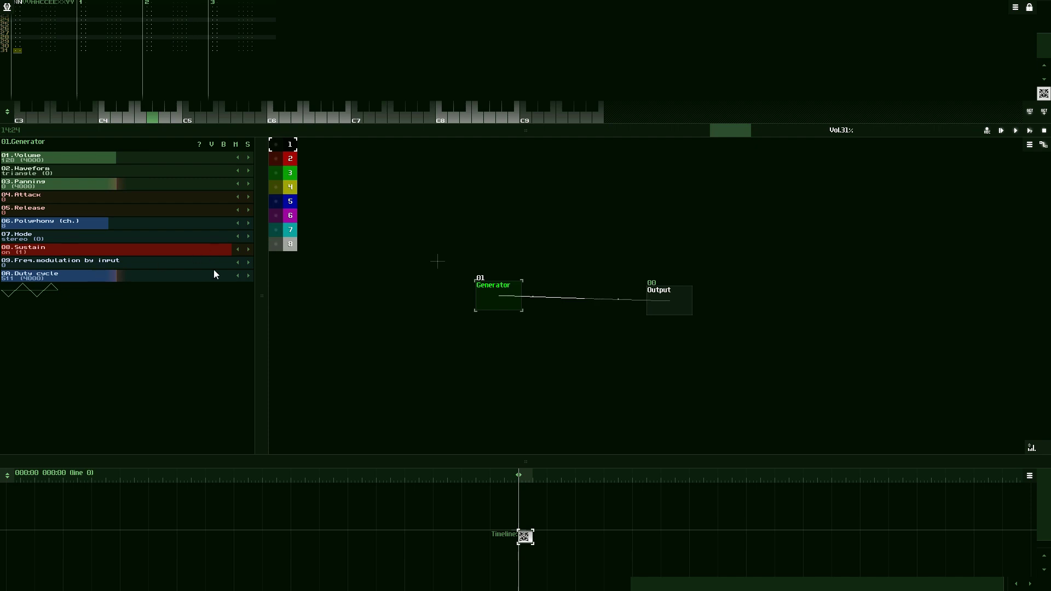
Step: Resize the Generator's controller pane narrower and wider, finishing with a wider controller pane and a taller pattern editor
drag(264, 279, 342, 317)
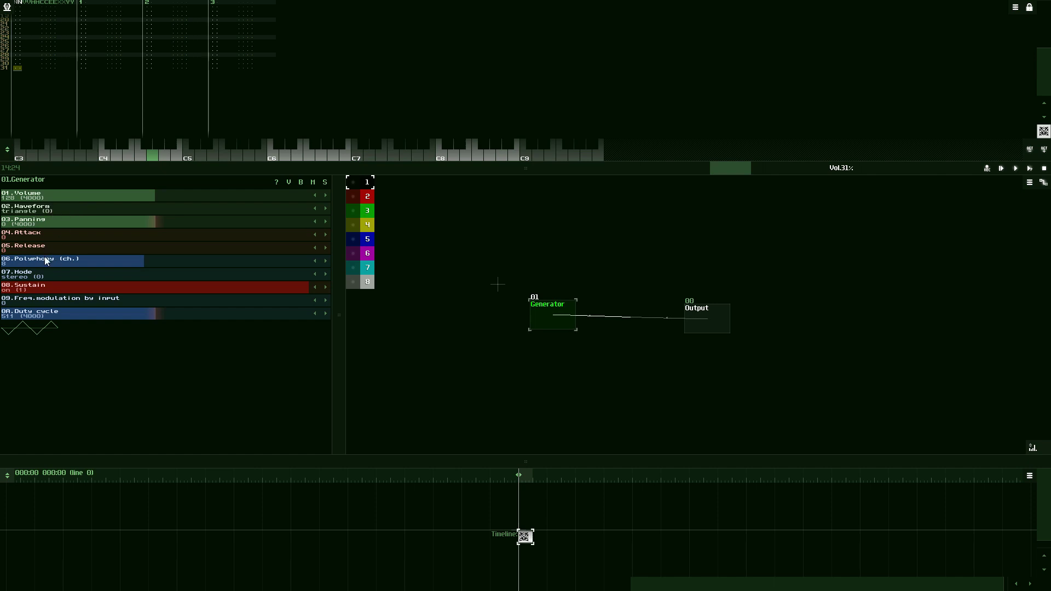
drag(336, 353, 190, 301)
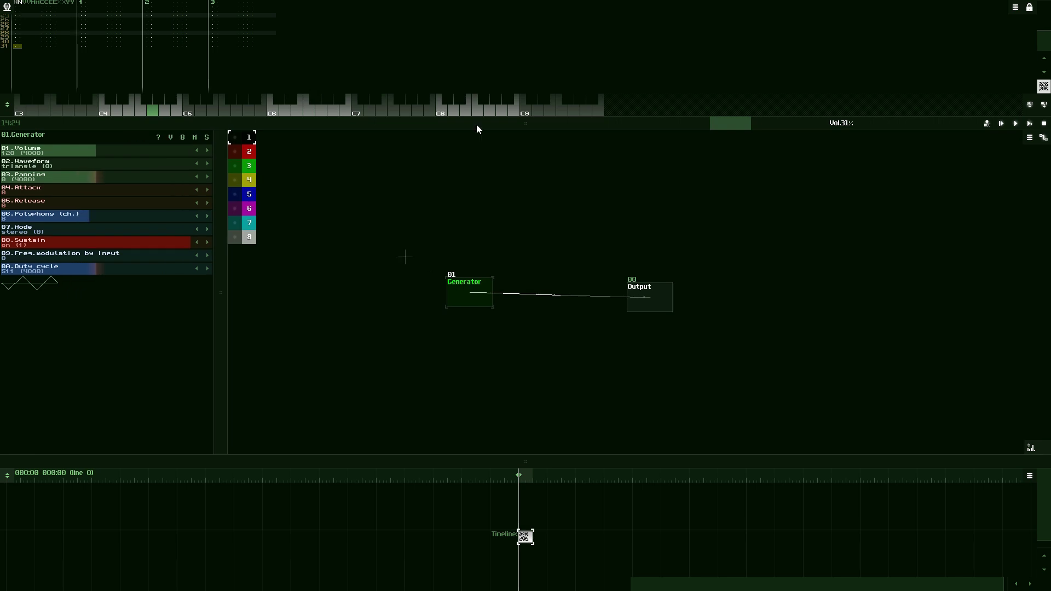
drag(477, 123, 476, 203)
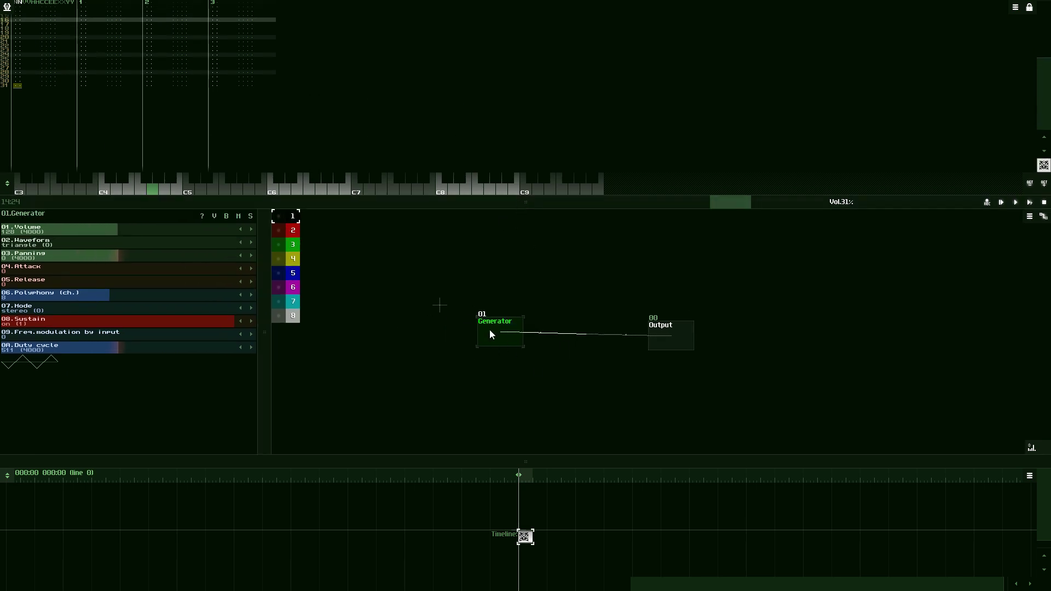
drag(411, 202, 493, 259)
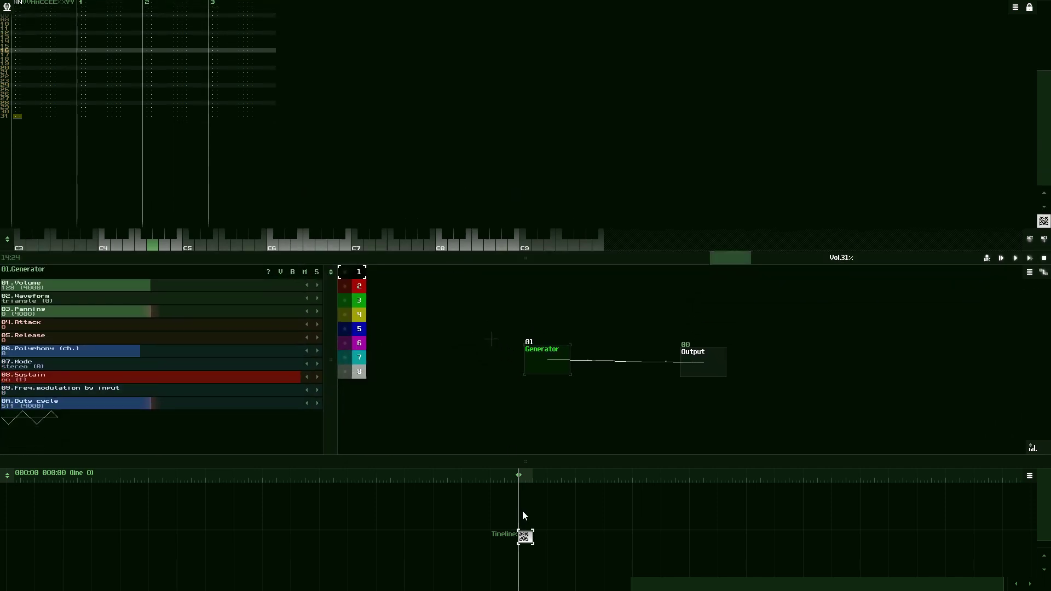
Step: Enlarge the timeline and select the existing pattern on it, closing its context menu
drag(534, 462, 549, 369)
right_click(530, 498)
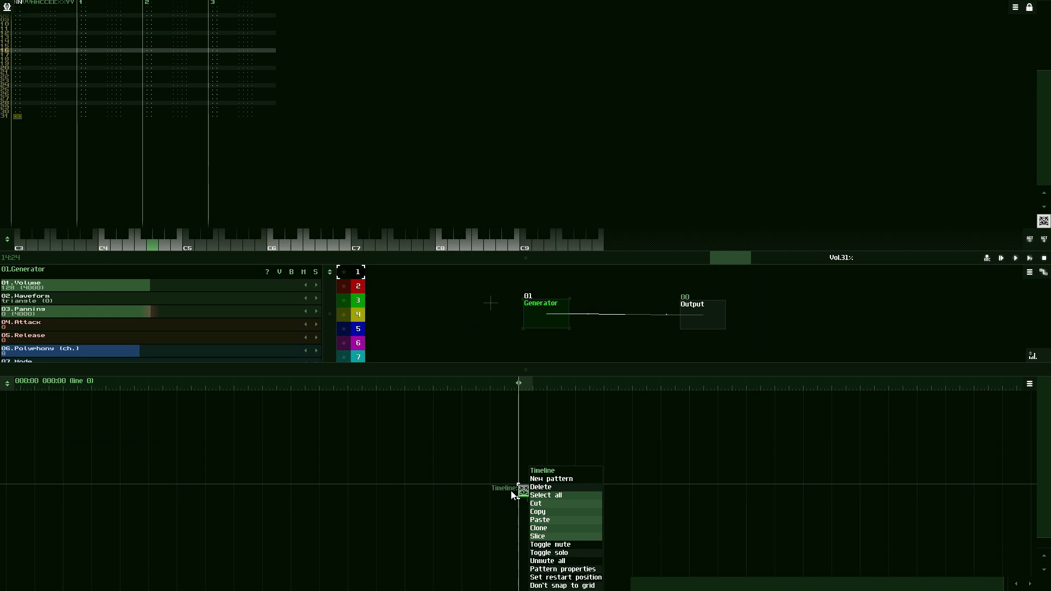
click(525, 494)
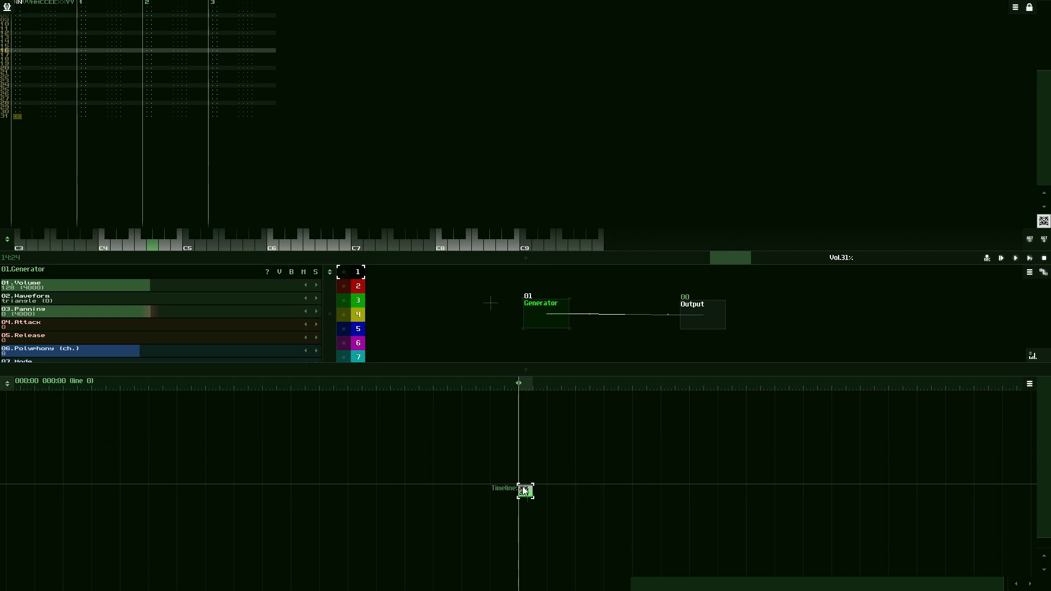
Step: Expand the pattern editor over most of the workspace, put the cursor on line 00 of the first track and play C5
drag(480, 257, 516, 523)
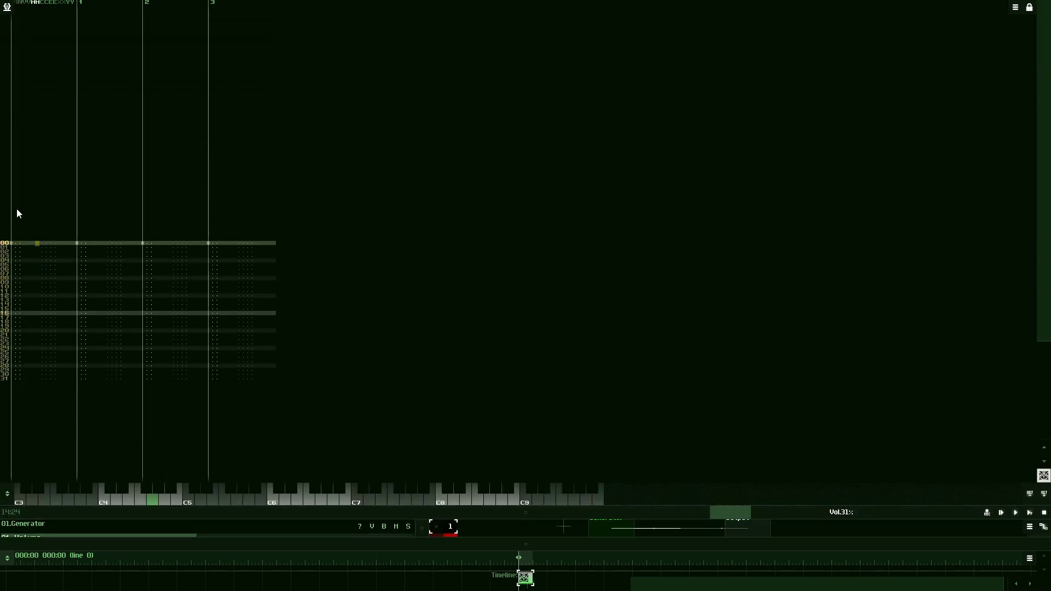
click(17, 244)
click(194, 501)
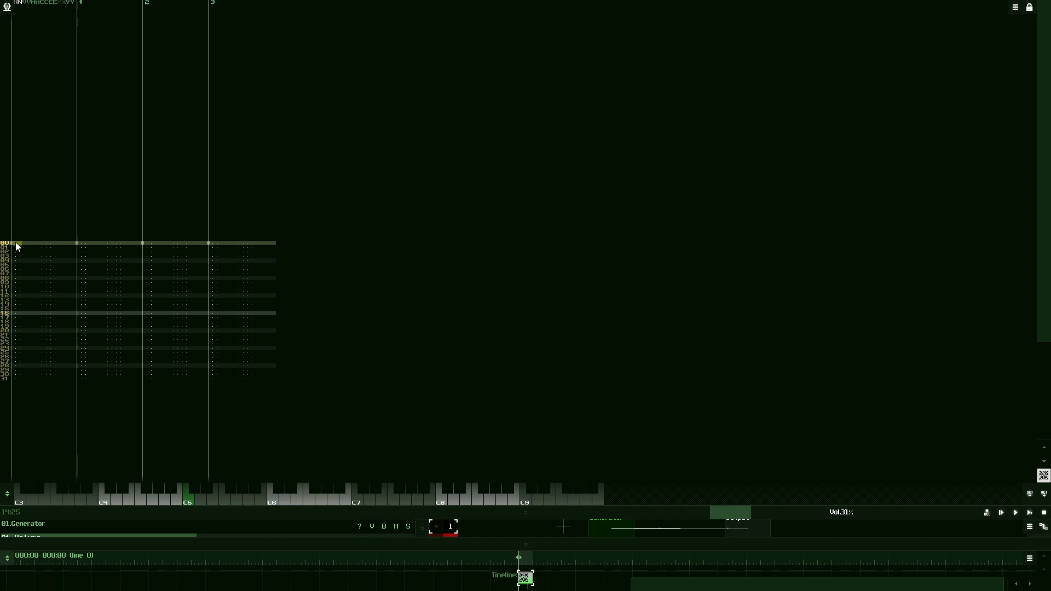
Step: Mark line 00 and line 31 across all four tracks to show the pattern's extent, and return the cursor to line 00
drag(13, 242, 330, 241)
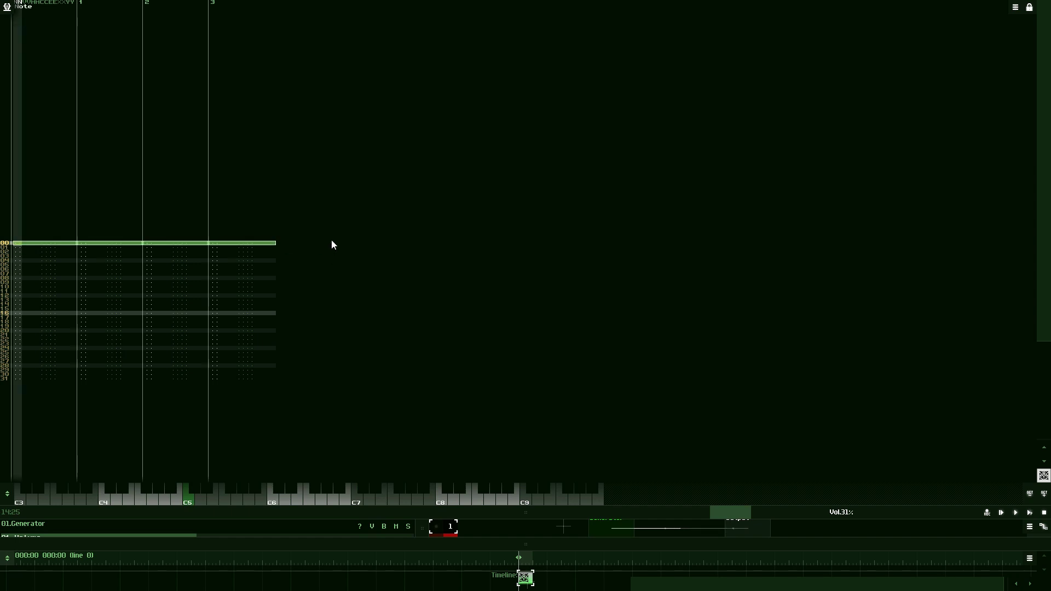
drag(14, 378, 263, 378)
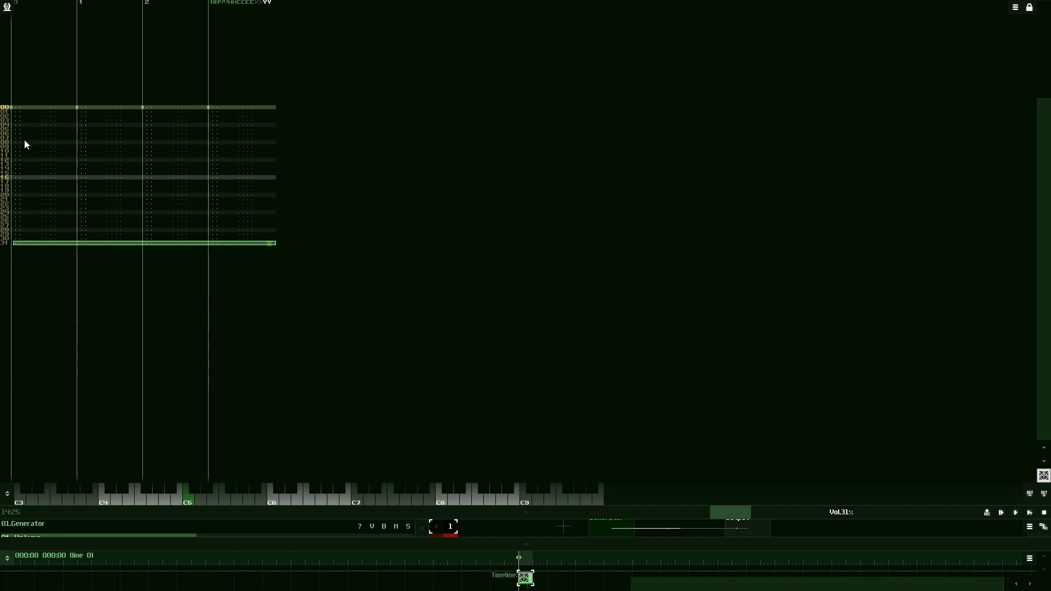
click(16, 109)
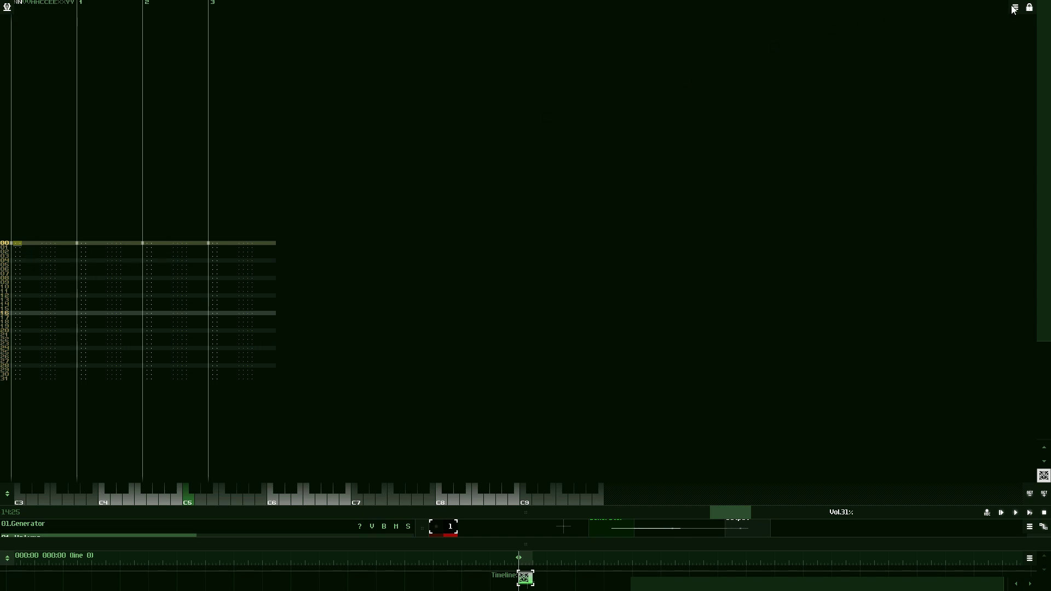
Step: Turn on pattern edit mode and move the cursor up and down the first track's note column
click(1030, 7)
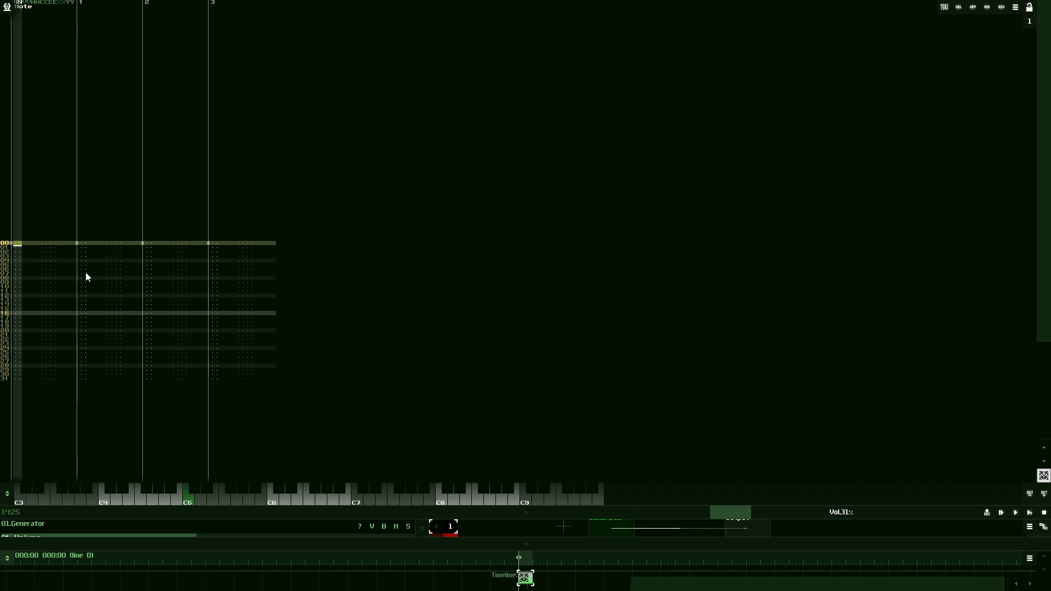
scroll(85, 272, down, 4)
click(23, 285)
click(14, 204)
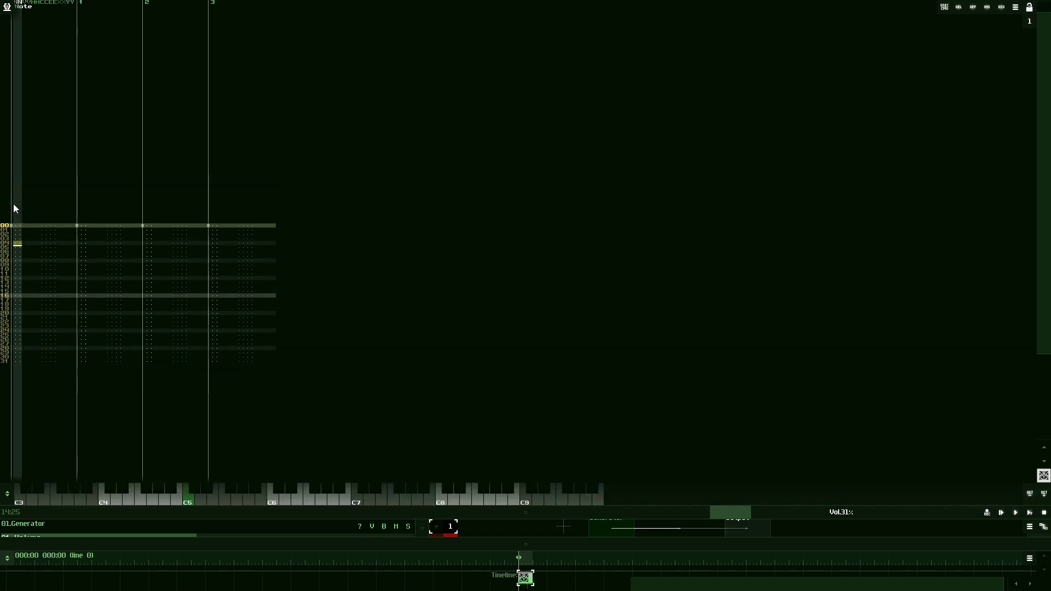
scroll(28, 231, up, 2)
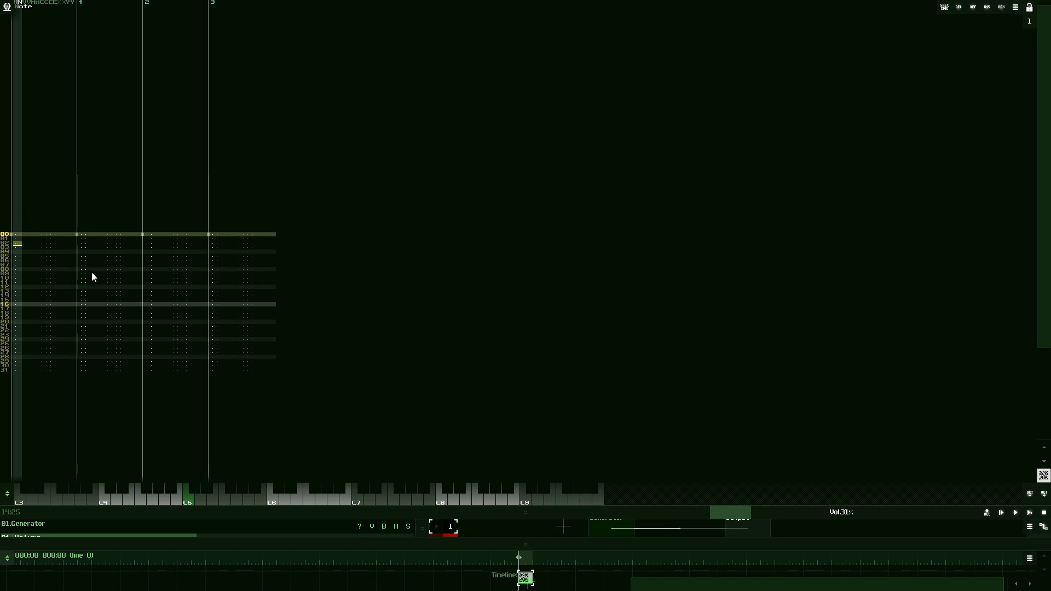
Step: Enter C4, D4, E4, D4 and G4 on lines 00, 04, 08, 12 and 16 of the first track
scroll(91, 271, up, 2)
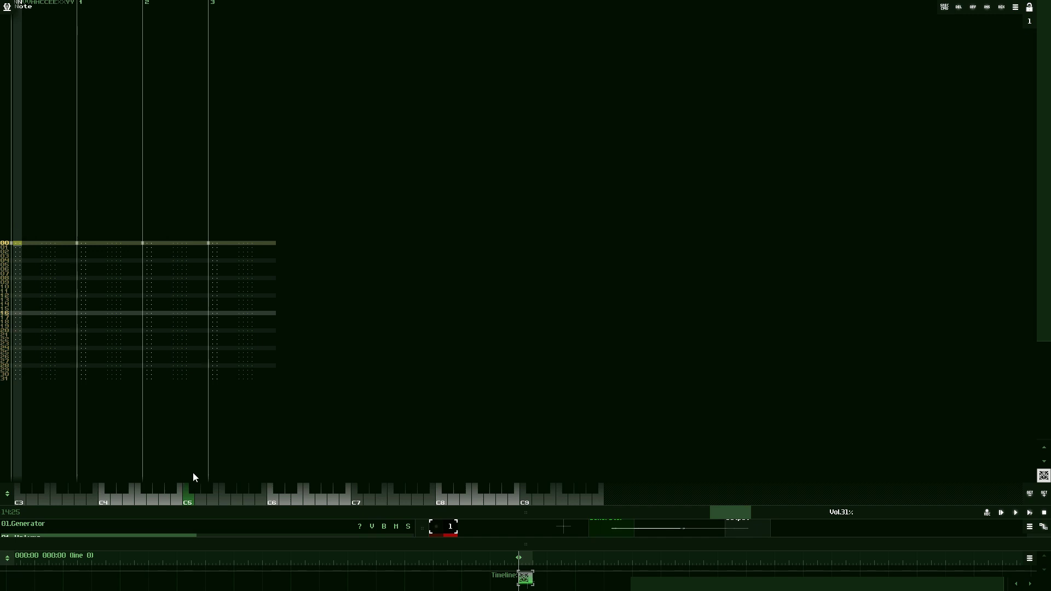
click(104, 501)
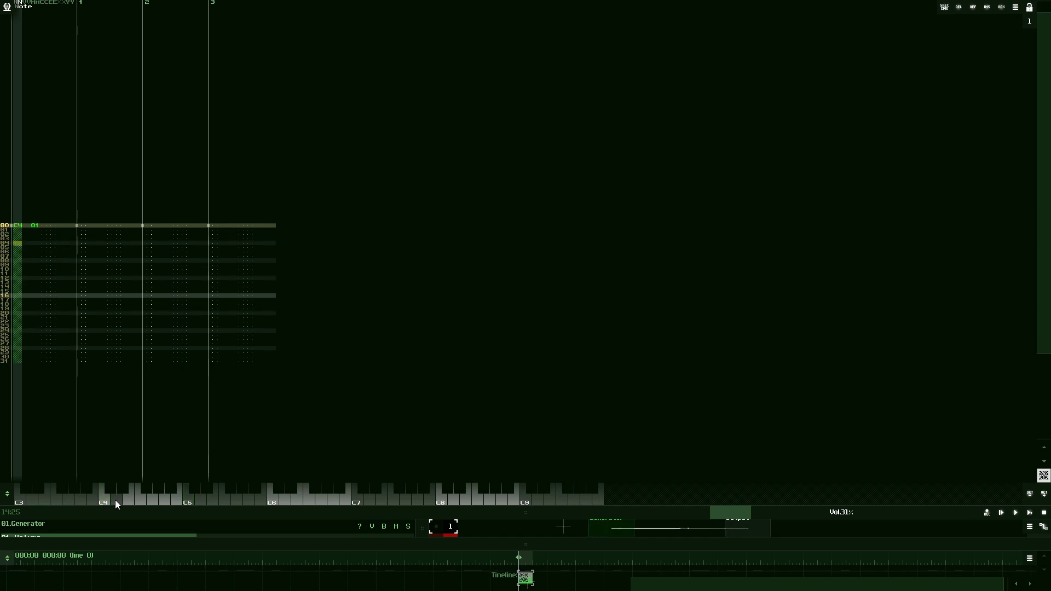
click(115, 500)
click(128, 497)
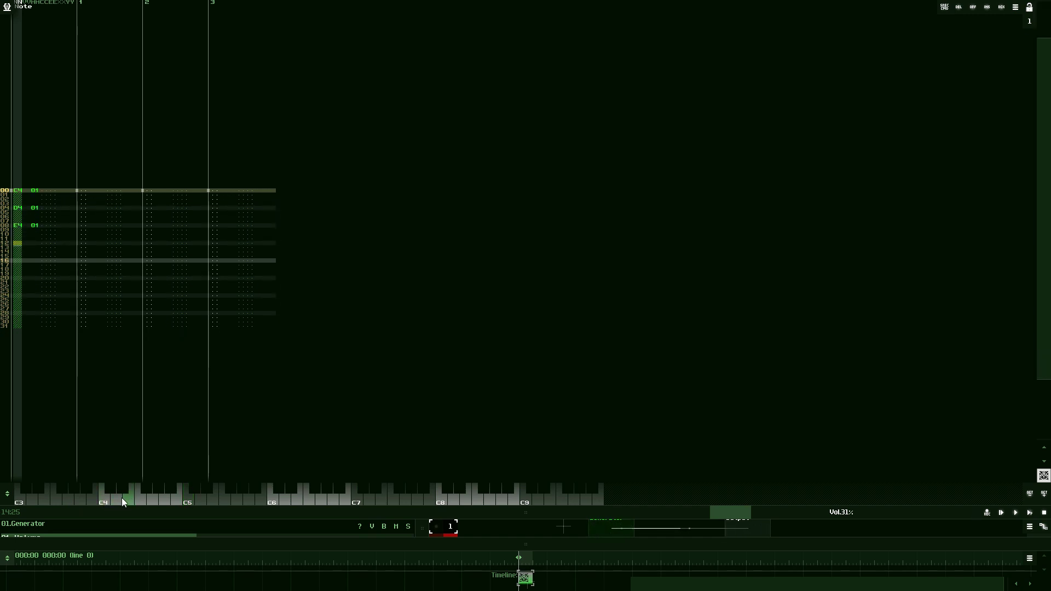
click(122, 498)
click(150, 497)
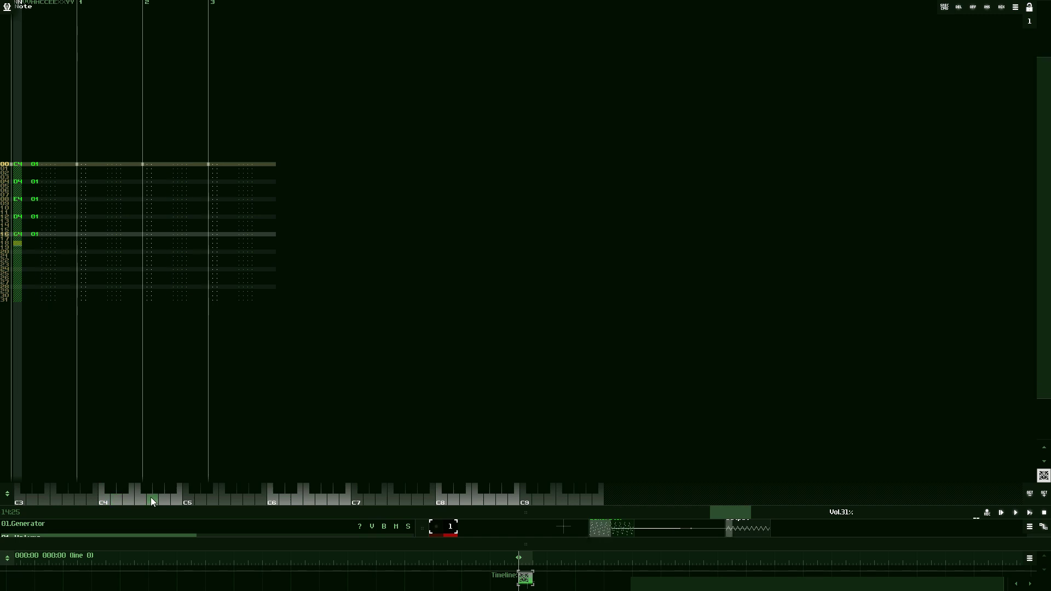
Step: Enter E4 on line 24 of the first track
key(Down)
key(Down)
key(Down)
key(Down)
key(Down)
key(Down)
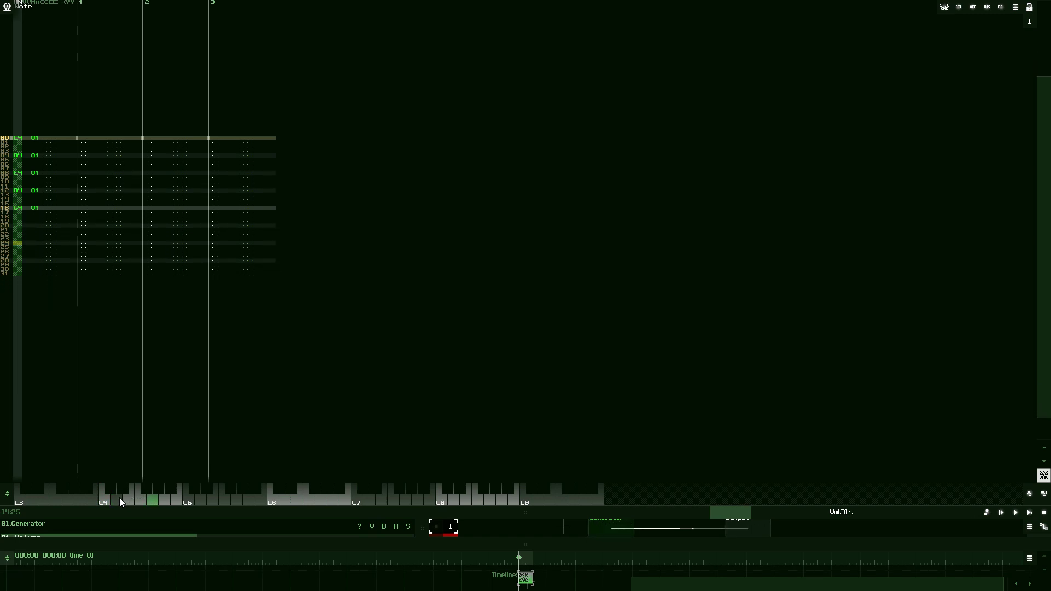
click(128, 497)
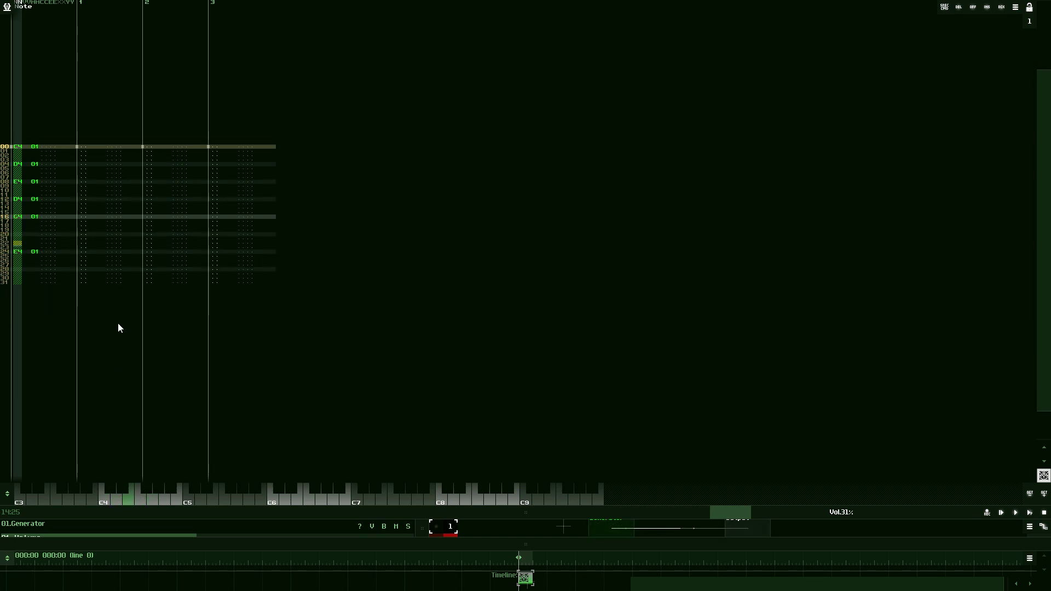
Step: Mark single lines across the first track to point out its fields, and put the cursor in the effect column of line 24
scroll(119, 323, up, 10)
scroll(119, 323, down, 9)
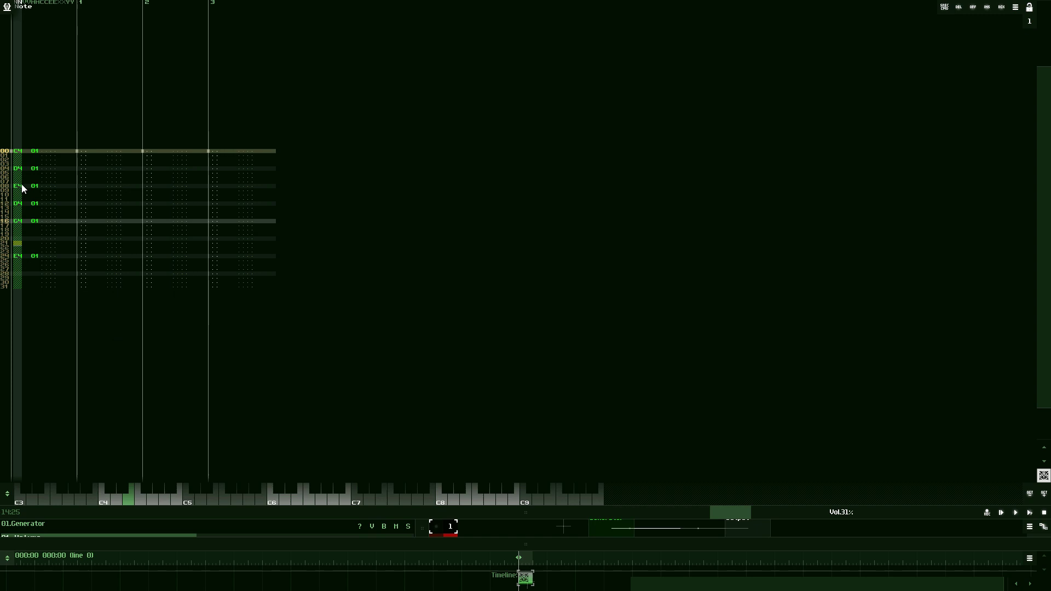
drag(40, 166, 100, 168)
drag(46, 260, 125, 265)
drag(48, 258, 73, 256)
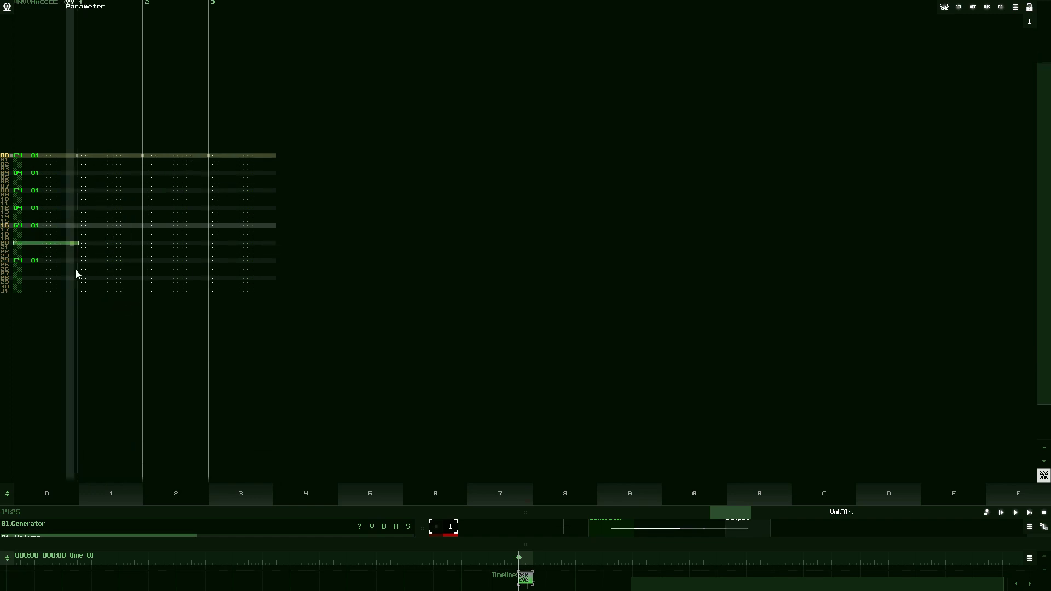
click(55, 260)
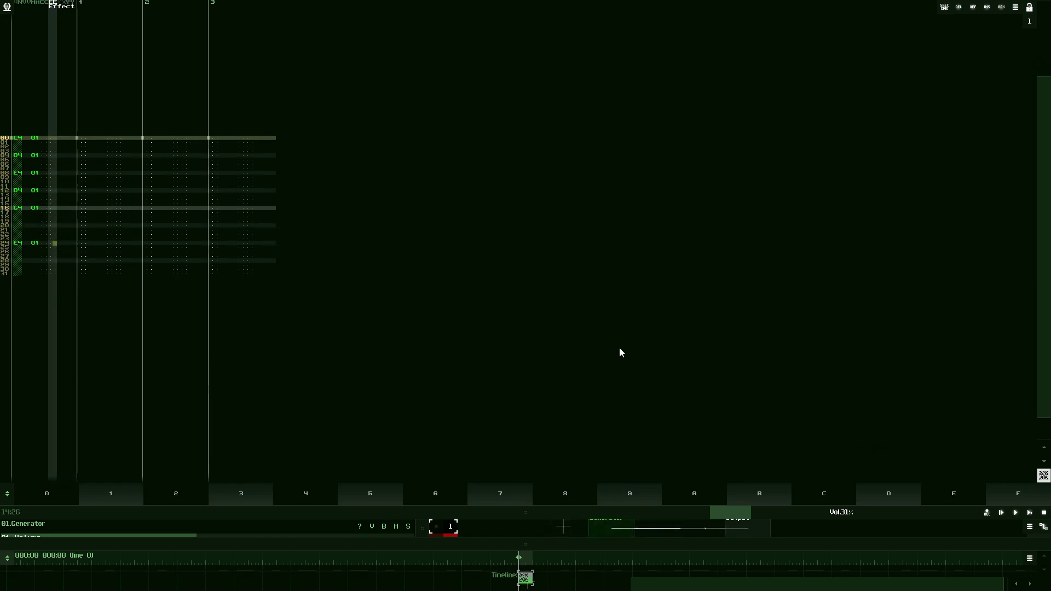
Step: Shrink the pattern editor to reveal the module view, and play the melody briefly before stopping playback
drag(664, 514, 640, 307)
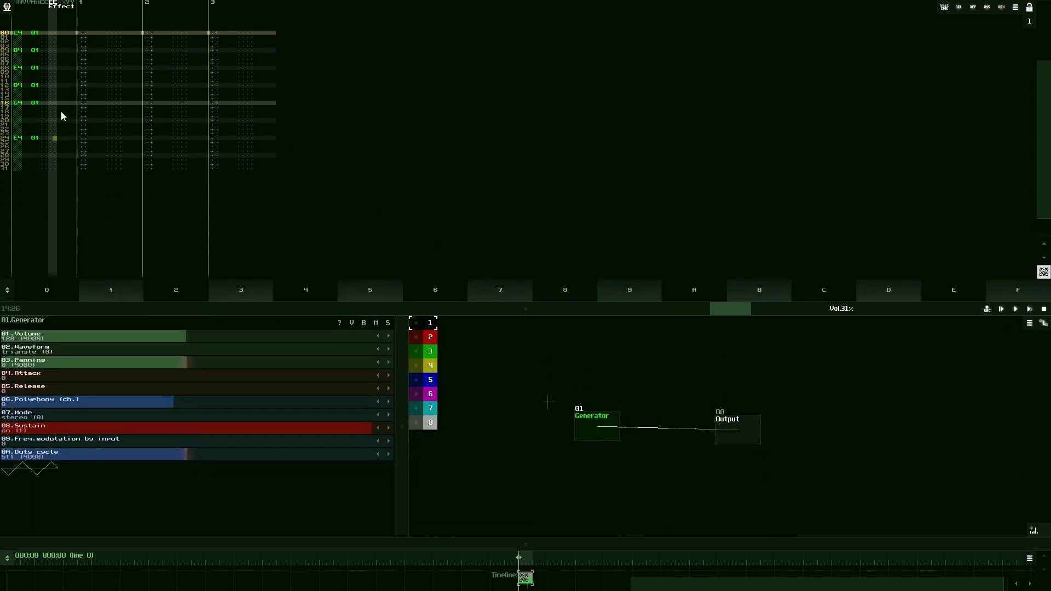
click(1016, 310)
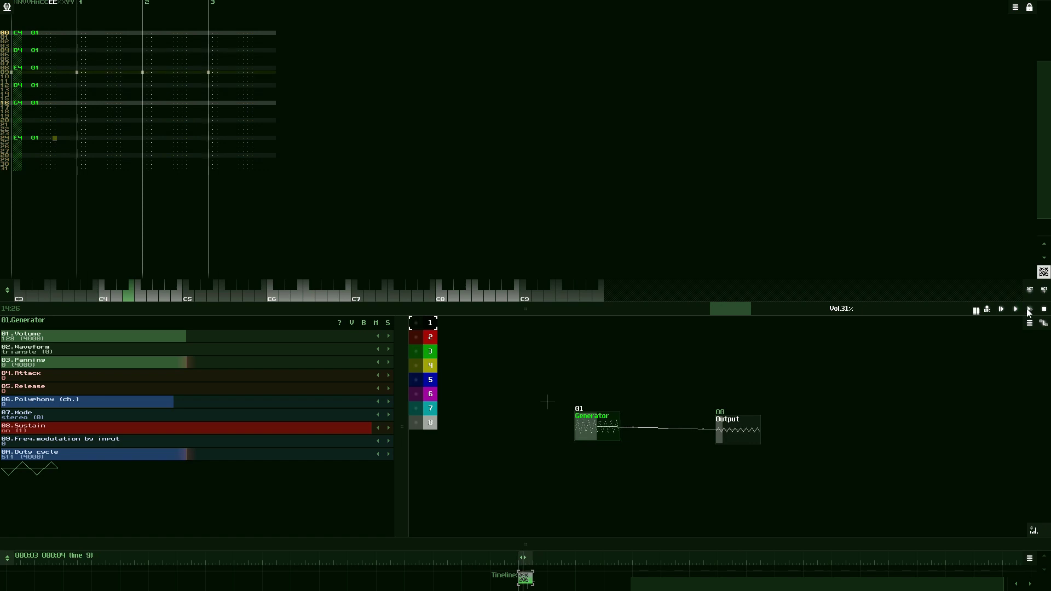
click(1044, 310)
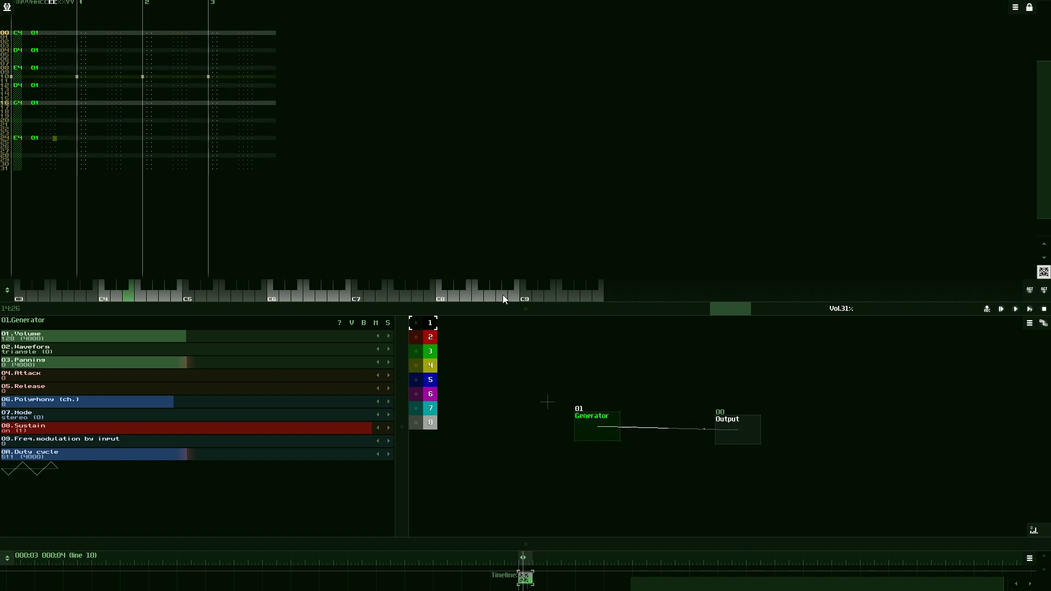
Step: Resize the pattern editor and timeline to be taller, and put the cursor in the note column on line 00 of the second track
drag(506, 306, 514, 396)
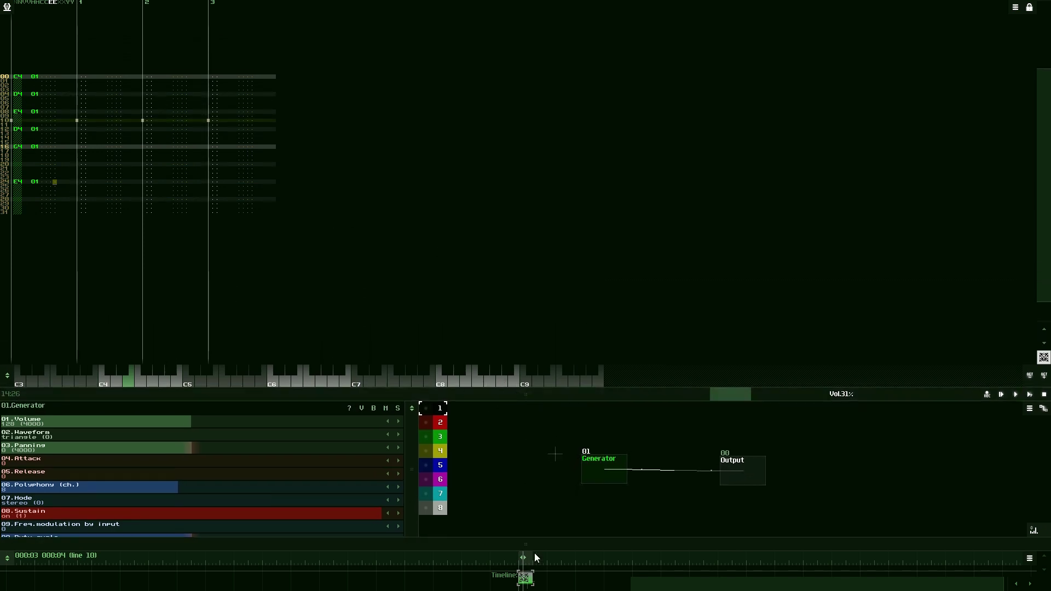
drag(535, 557, 530, 524)
click(82, 76)
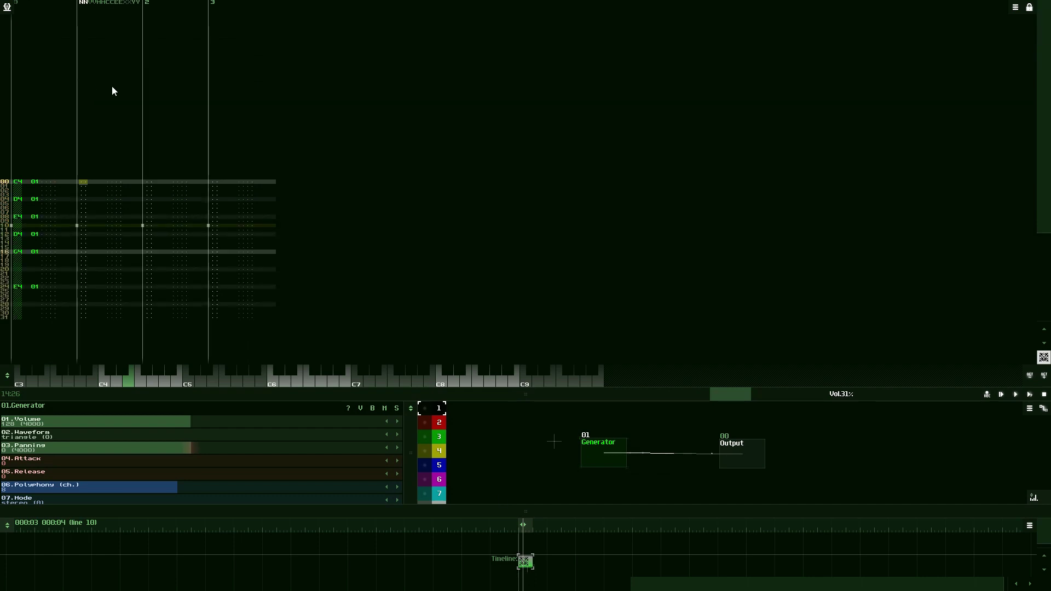
drag(25, 14, 116, 104)
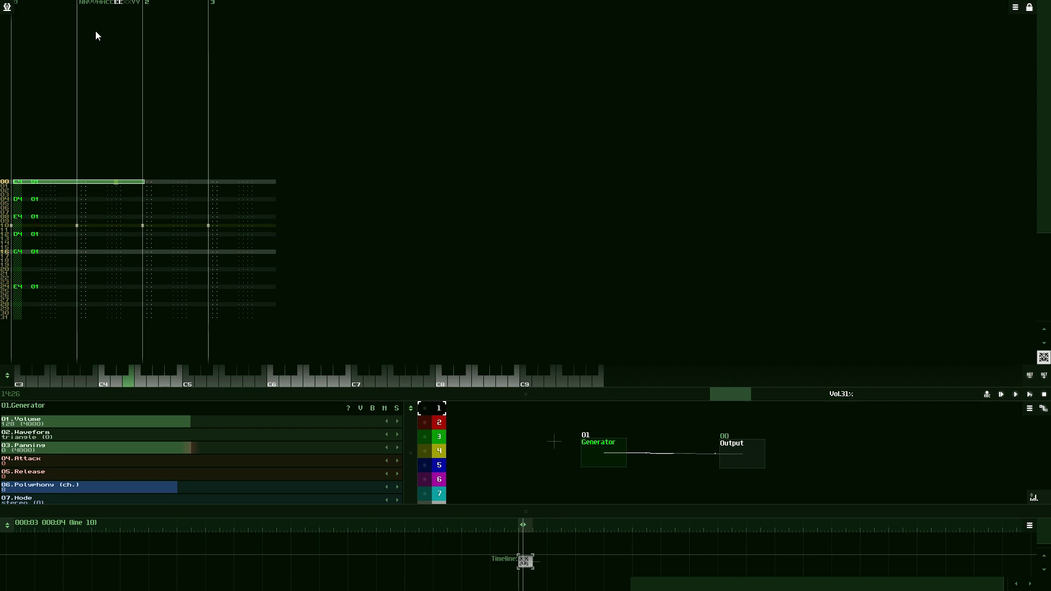
click(80, 182)
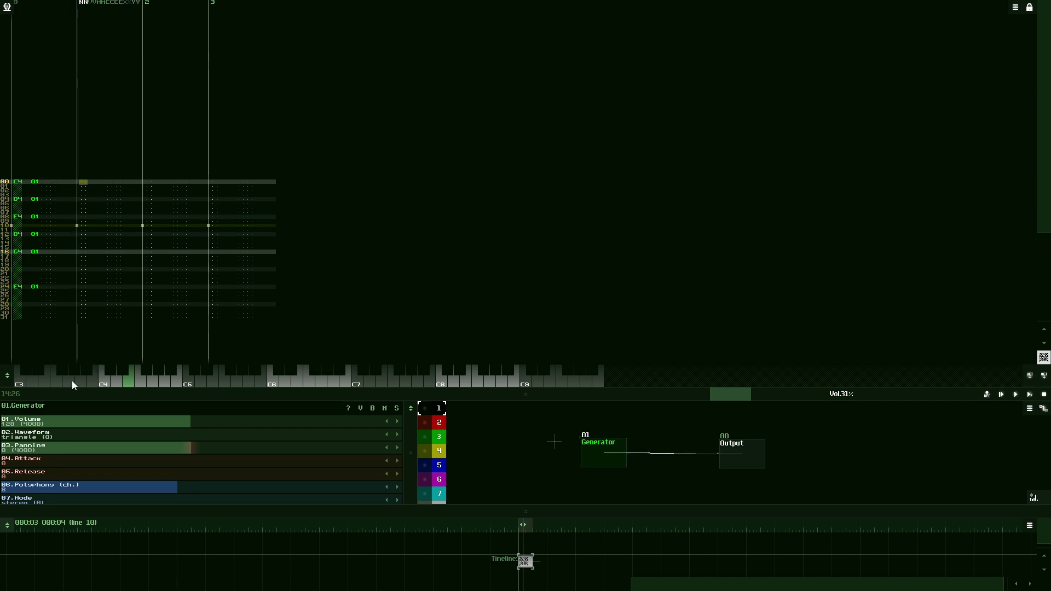
Step: Lower the on-screen keyboard's range to start at C0, trying out the low note E1
scroll(38, 386, down, 3)
click(126, 380)
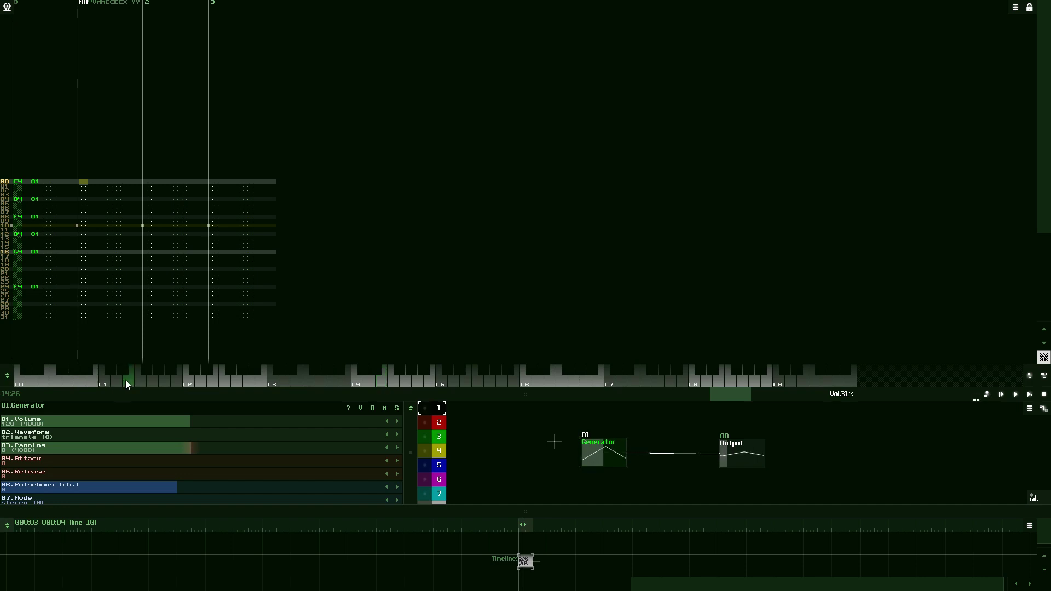
scroll(443, 375, down, 1)
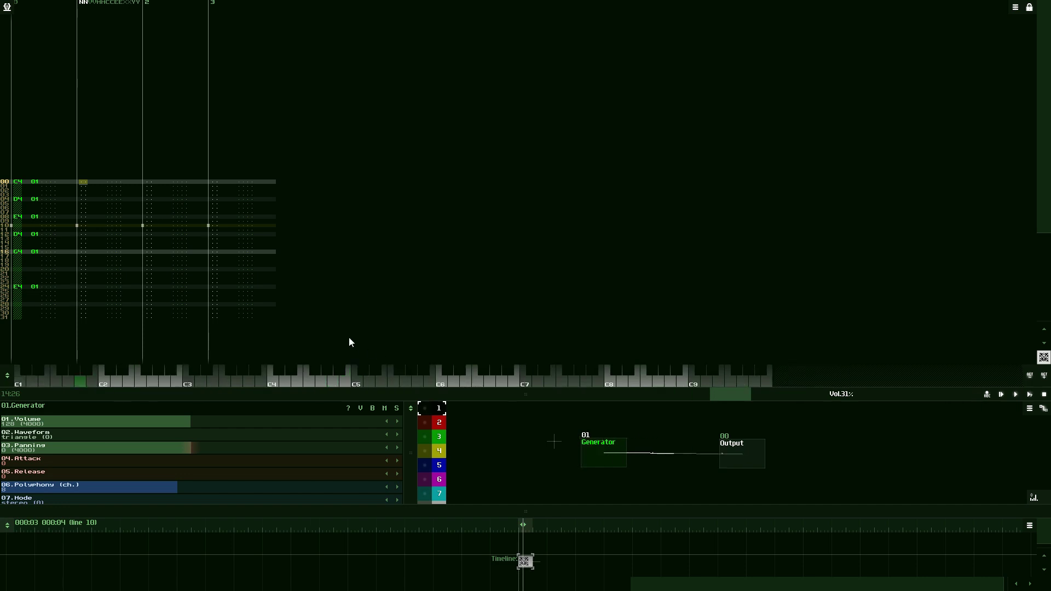
scroll(137, 373, up, 1)
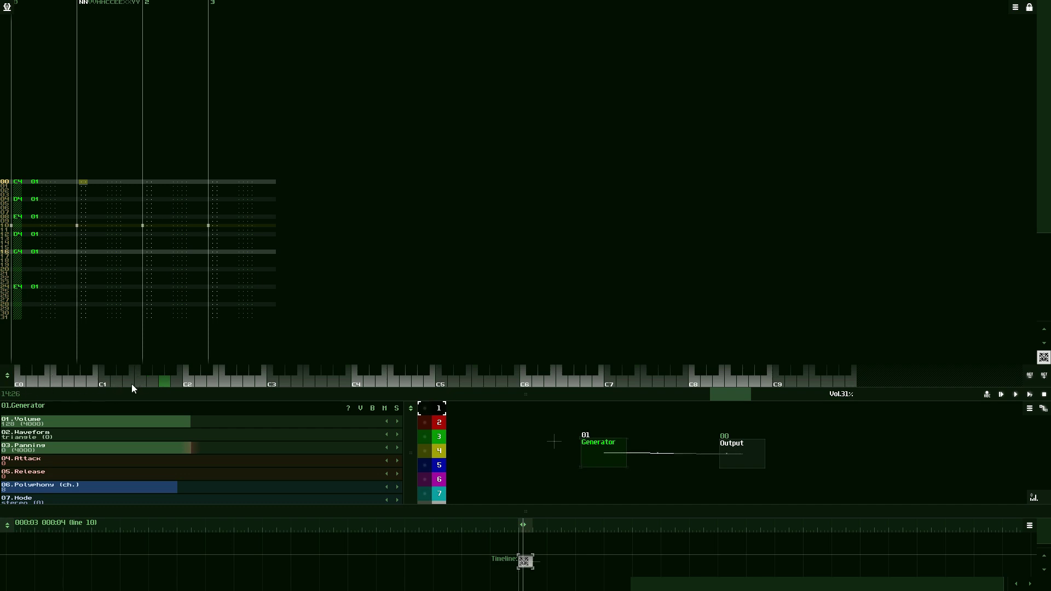
Step: Try the keyboard's octave shift in both directions, returning its range to start at C0
click(1045, 378)
click(1045, 378)
click(1044, 378)
click(1031, 378)
click(1031, 377)
click(1031, 377)
click(1044, 378)
click(1045, 378)
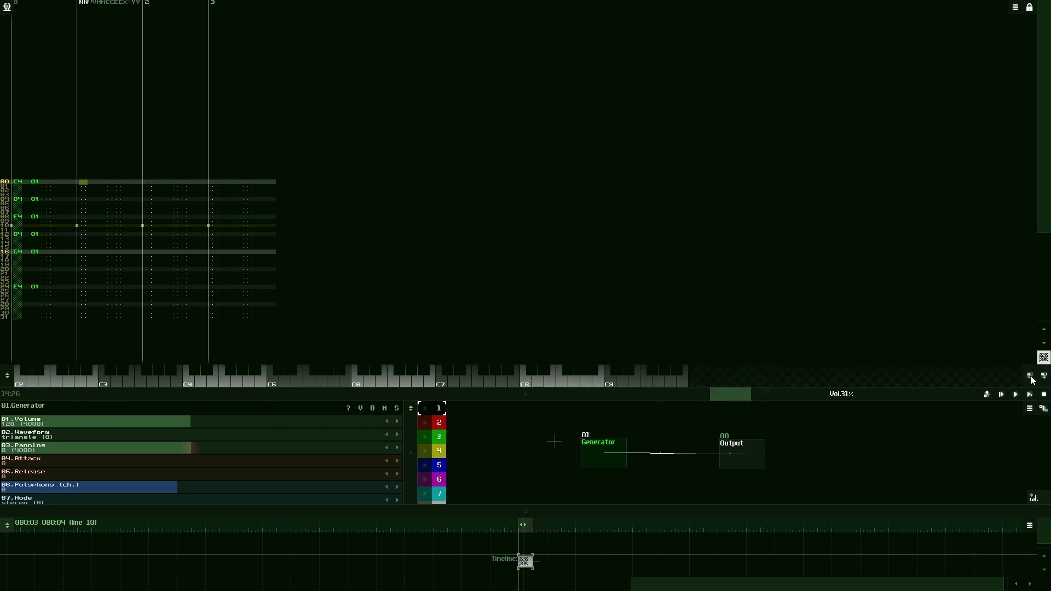
click(1030, 376)
click(1030, 377)
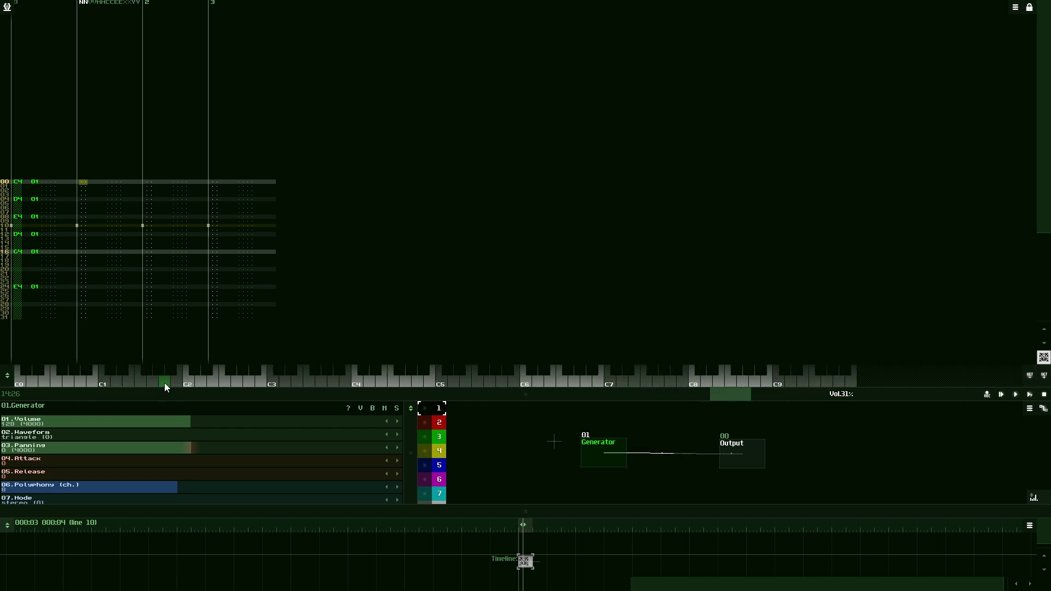
Step: Turn on pattern edit mode and enter C2 on line 00 and E2 on line 16 of the second track
click(187, 382)
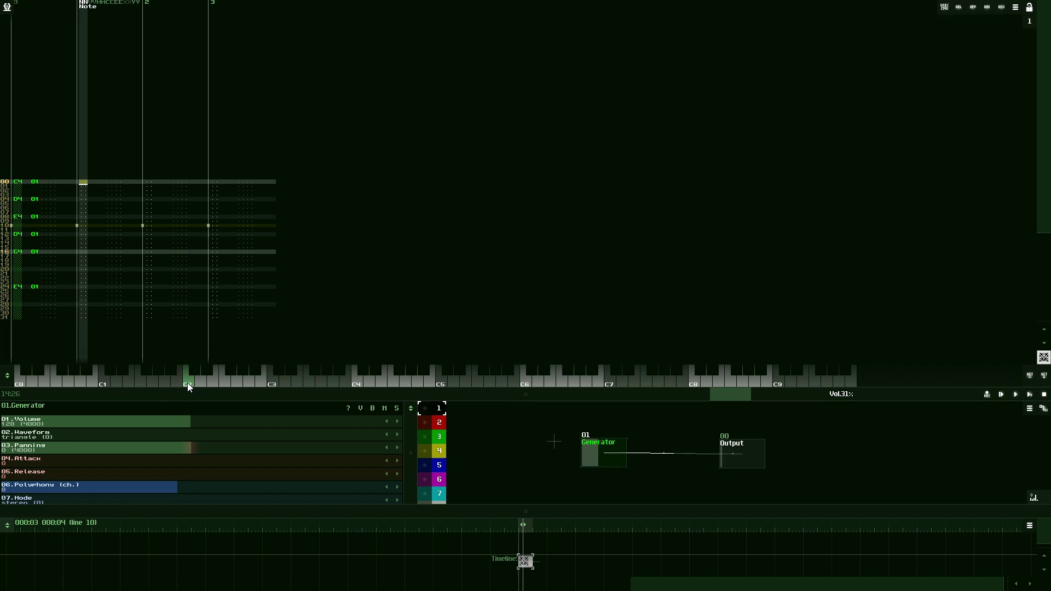
click(188, 383)
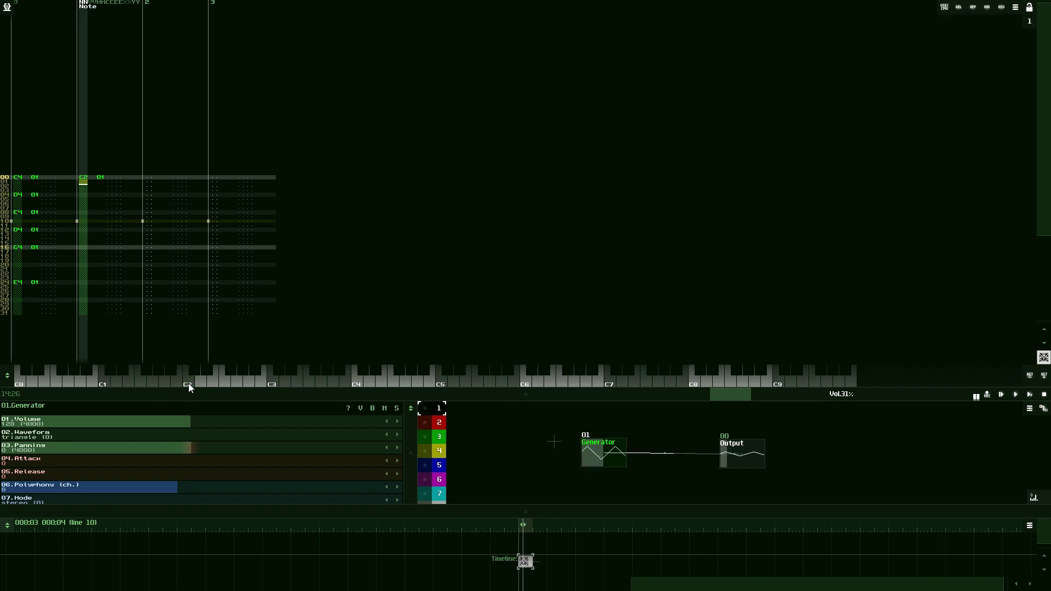
key(Down)
key(Down)
key(Down)
key(Down)
key(Down)
key(Down)
key(Down)
key(Down)
key(Down)
key(Down)
key(Down)
key(Down)
key(Down)
key(Down)
key(Down)
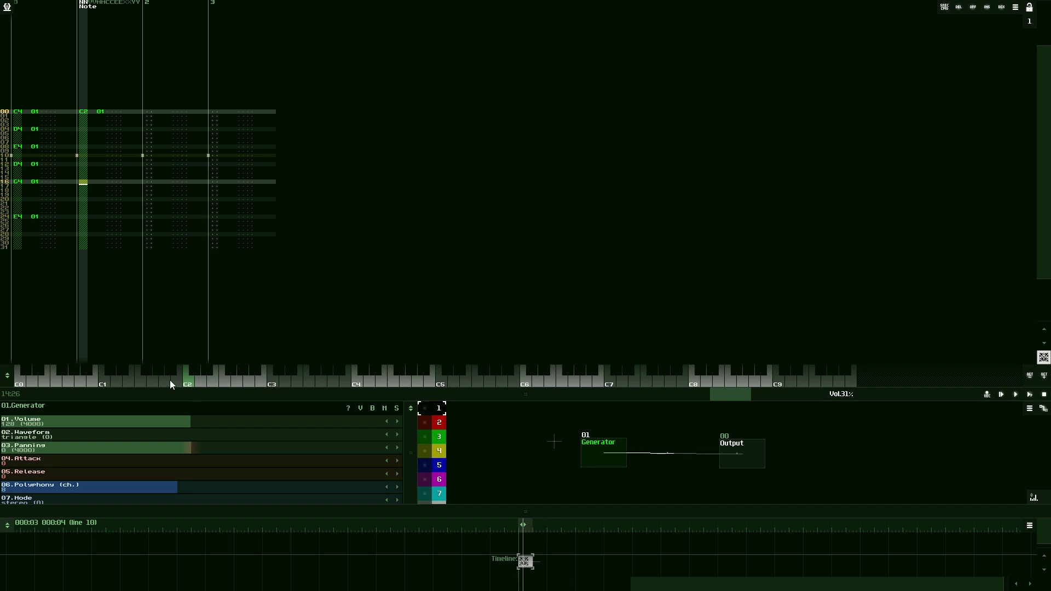
click(168, 380)
click(212, 379)
Step: Play the current pattern to hear both tracks together, and stop playback
click(1029, 394)
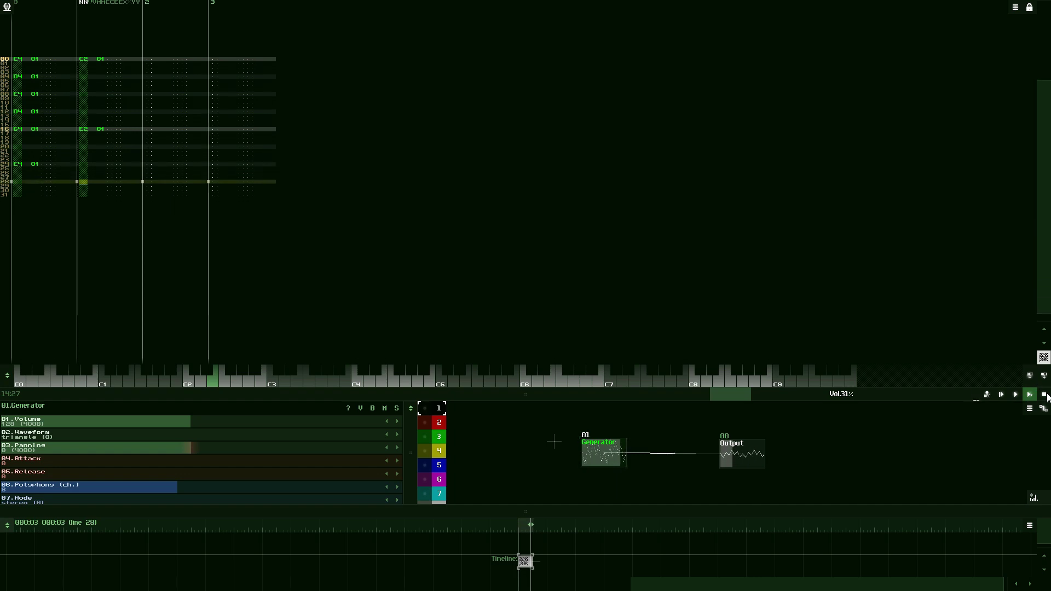
click(1045, 396)
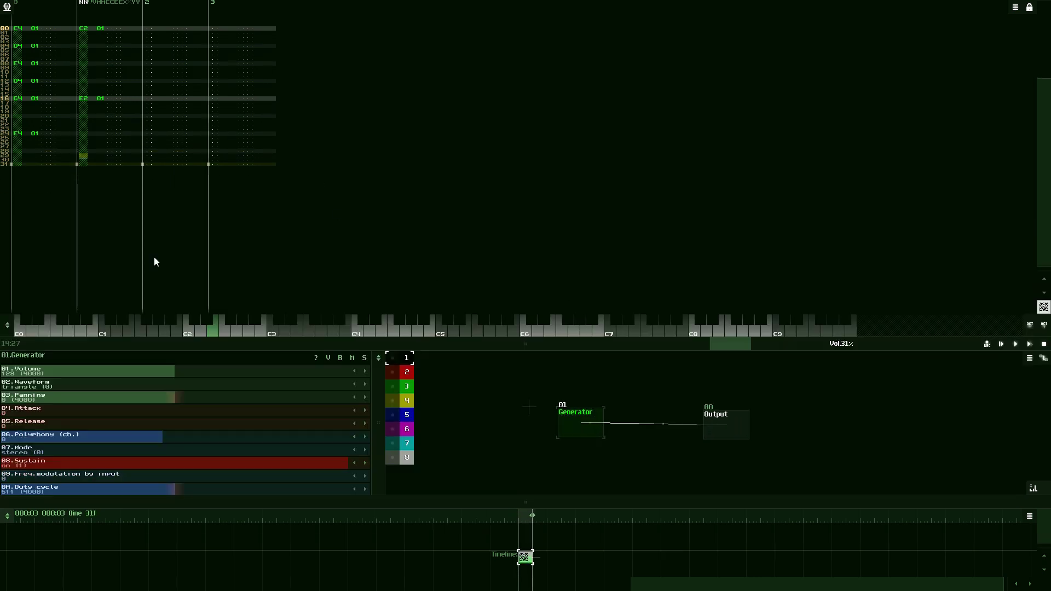
Step: Enlarge the timeline over the module view and clone the pattern three times in a row
drag(475, 505, 481, 355)
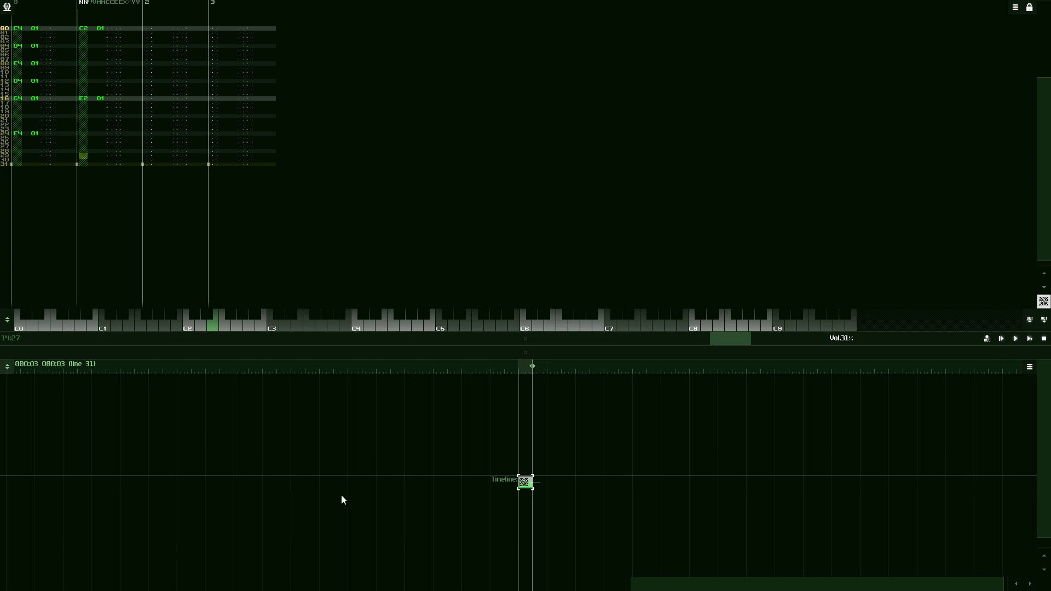
mouse_move(527, 482)
mouse_down()
mouse_move(551, 465)
mouse_move(527, 478)
mouse_up()
right_click(524, 478)
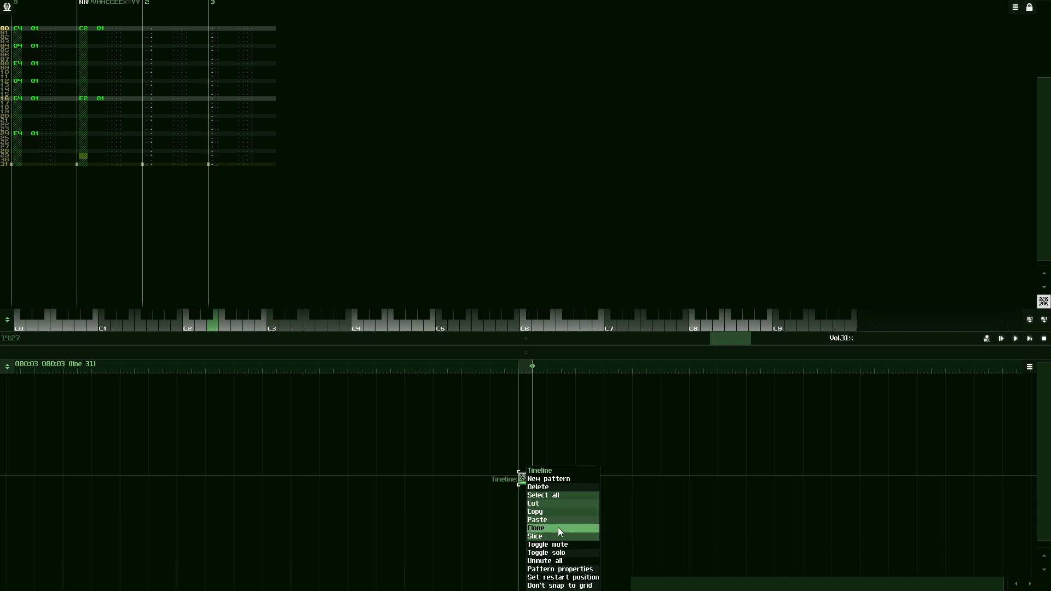
click(548, 409)
key(ctrl+d)
key(ctrl+d)
key(ctrl+d)
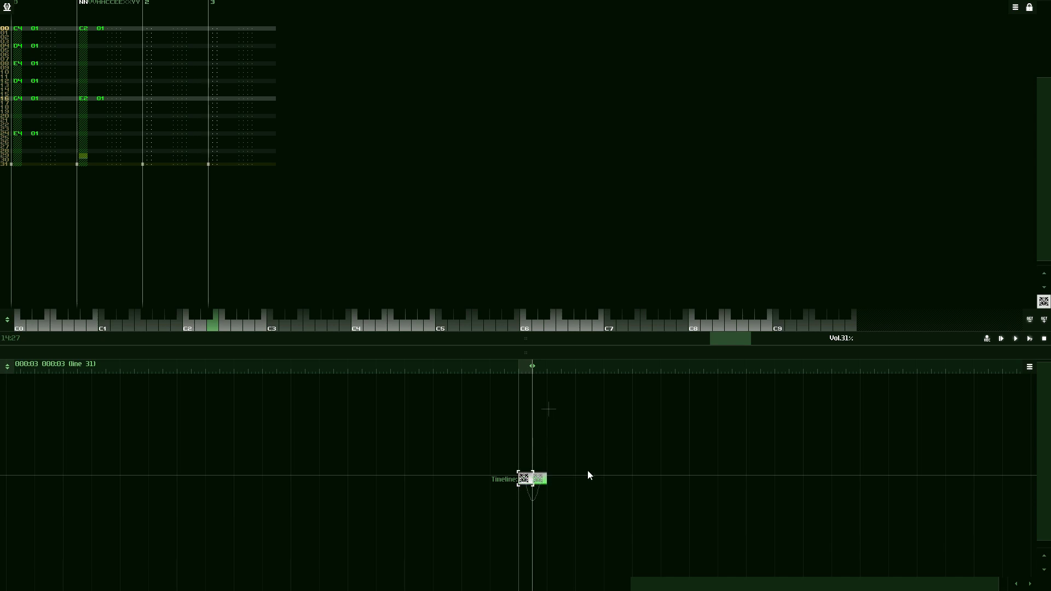
Step: Select the row of four patterns on the timeline and play the song from the beginning, stopping during the second pattern
click(537, 515)
drag(527, 449, 647, 516)
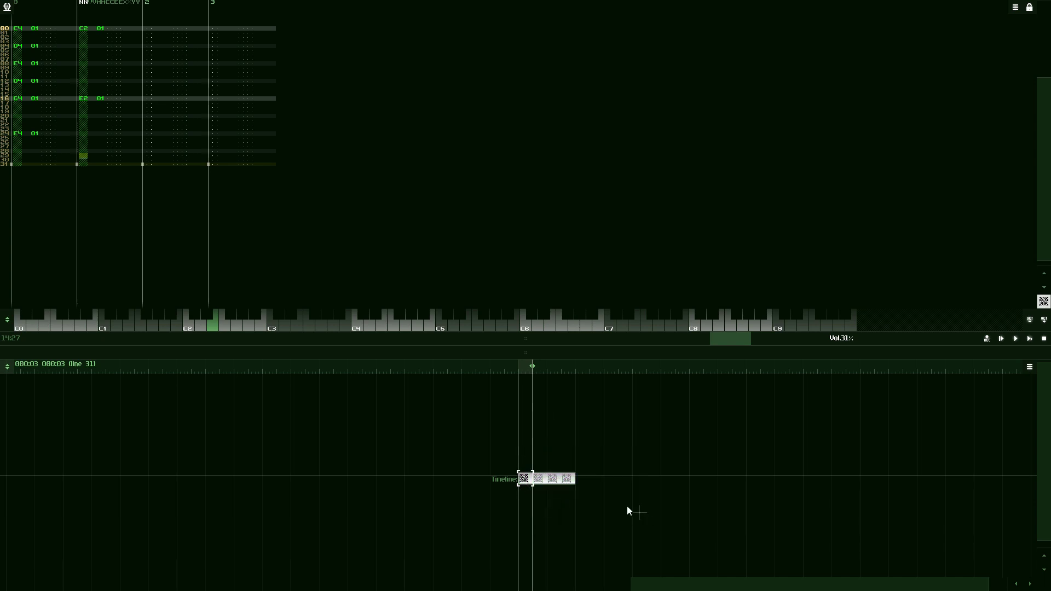
drag(564, 478, 595, 494)
drag(529, 449, 598, 498)
click(1001, 339)
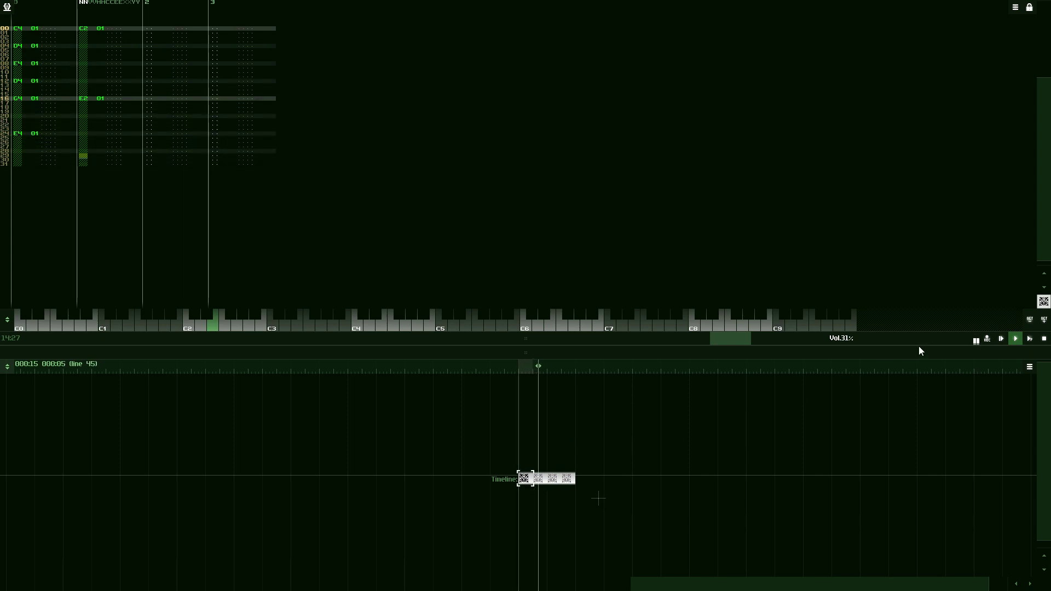
click(1045, 340)
Step: Delete the last two clones and create a new empty pattern directly after the remaining two
mouse_move(628, 440)
mouse_down()
mouse_move(535, 512)
mouse_move(548, 524)
mouse_up()
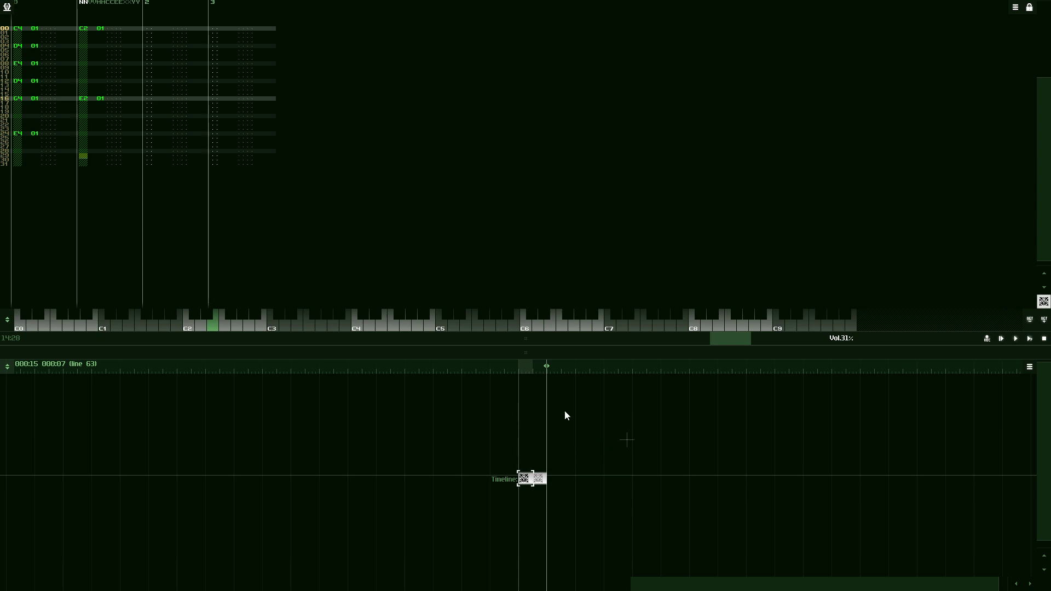
double_click(554, 476)
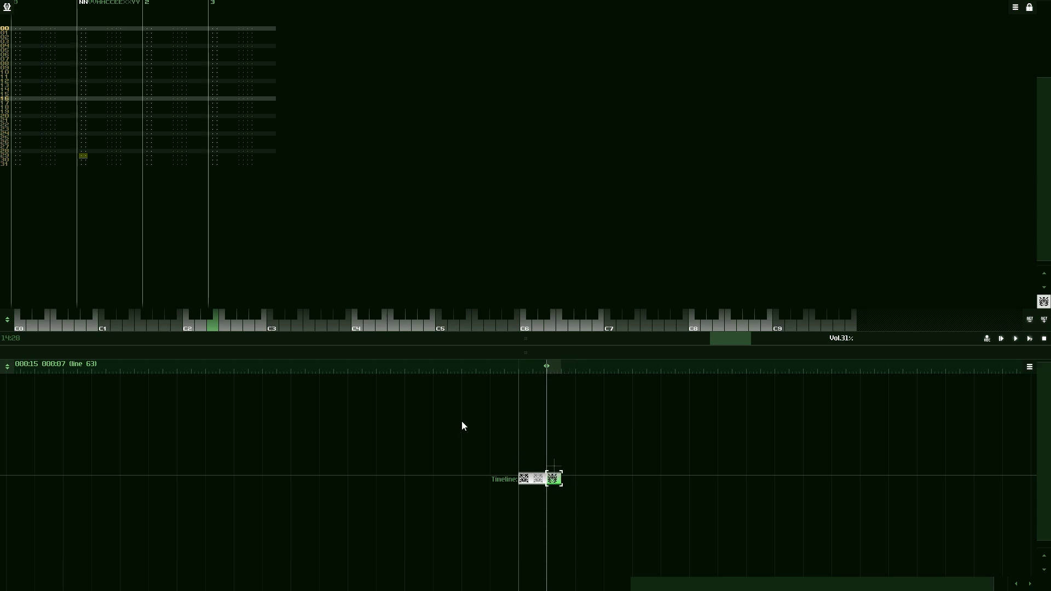
Step: Bring the module view back between the editors and put the cursor on line 00 of the new pattern's first track
drag(433, 344, 426, 277)
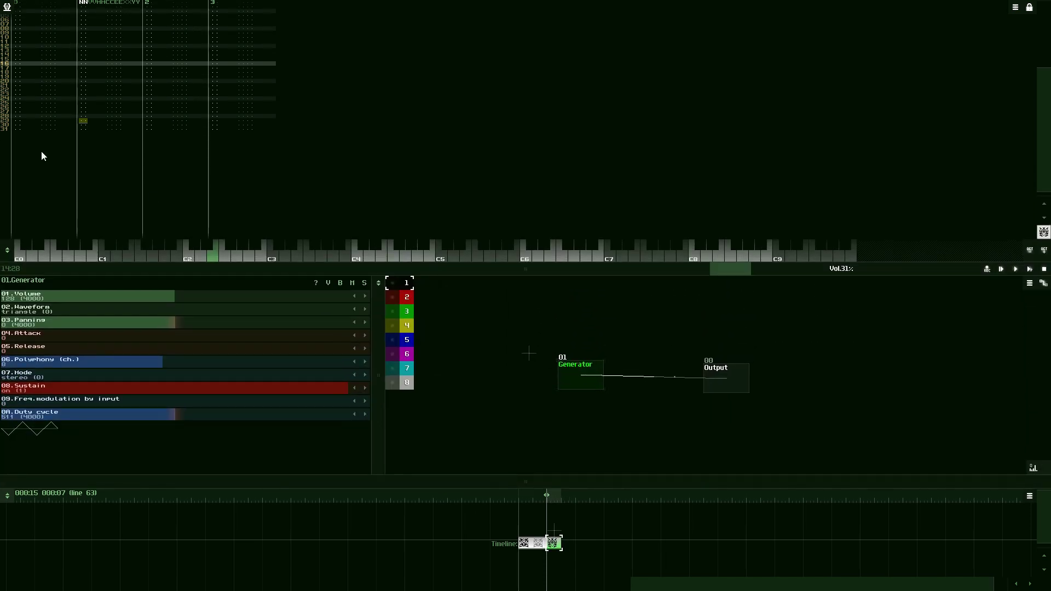
scroll(25, 62, up, 3)
click(15, 25)
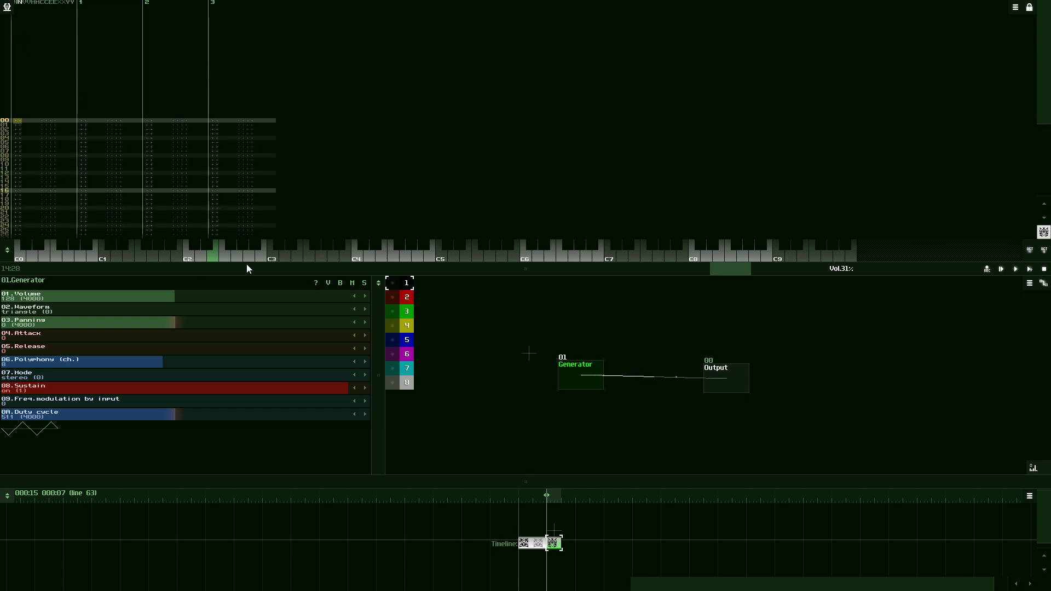
Step: Enter the melody G4, A4, G4, F4, E4 and C4 on lines 00, 04, 08, 12, 16 and 24 of the first track
key(space)
click(405, 258)
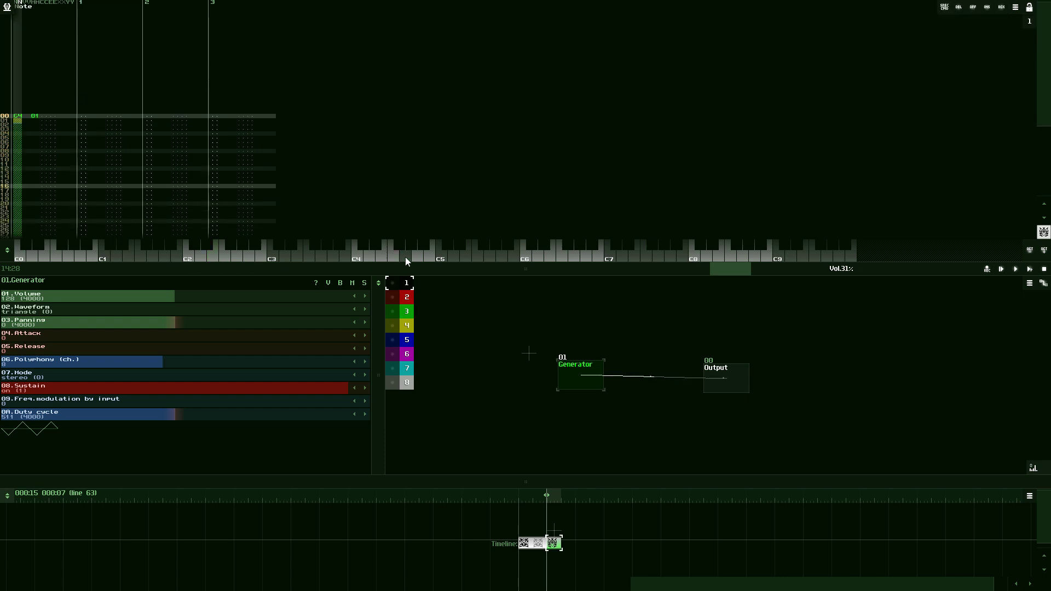
click(413, 256)
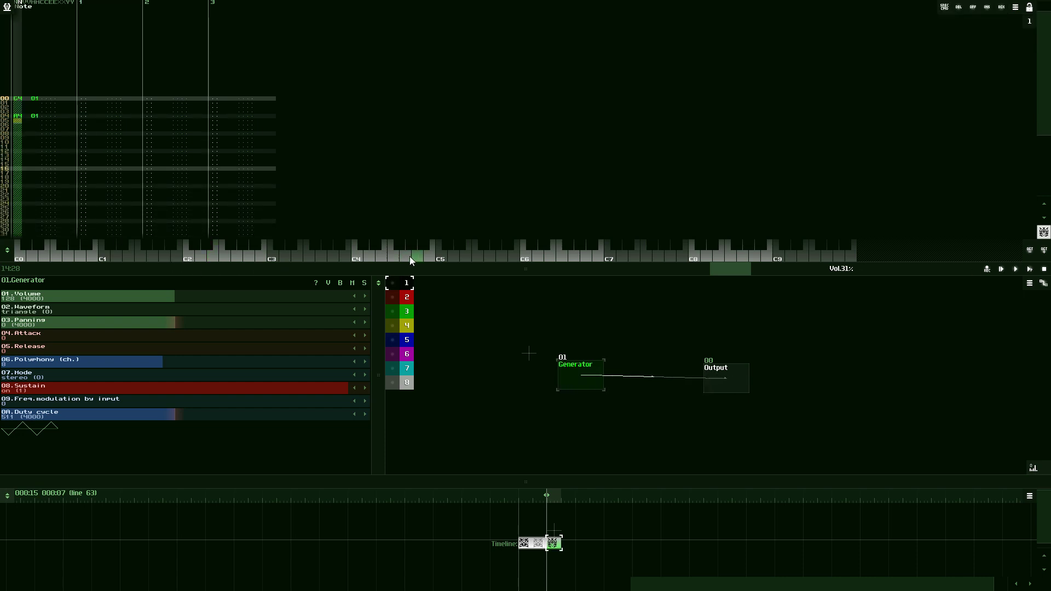
click(406, 258)
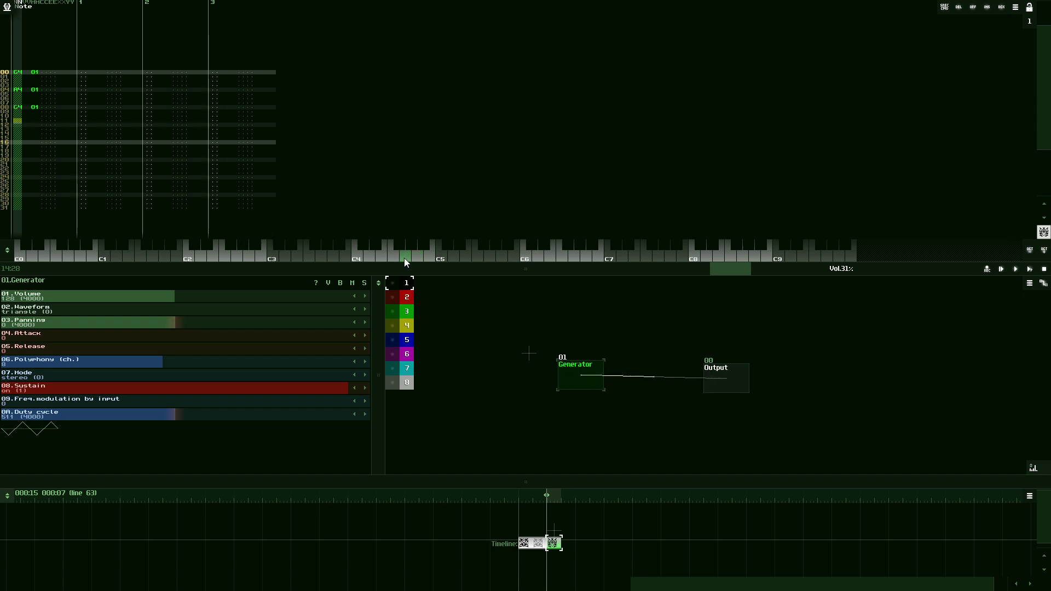
click(396, 256)
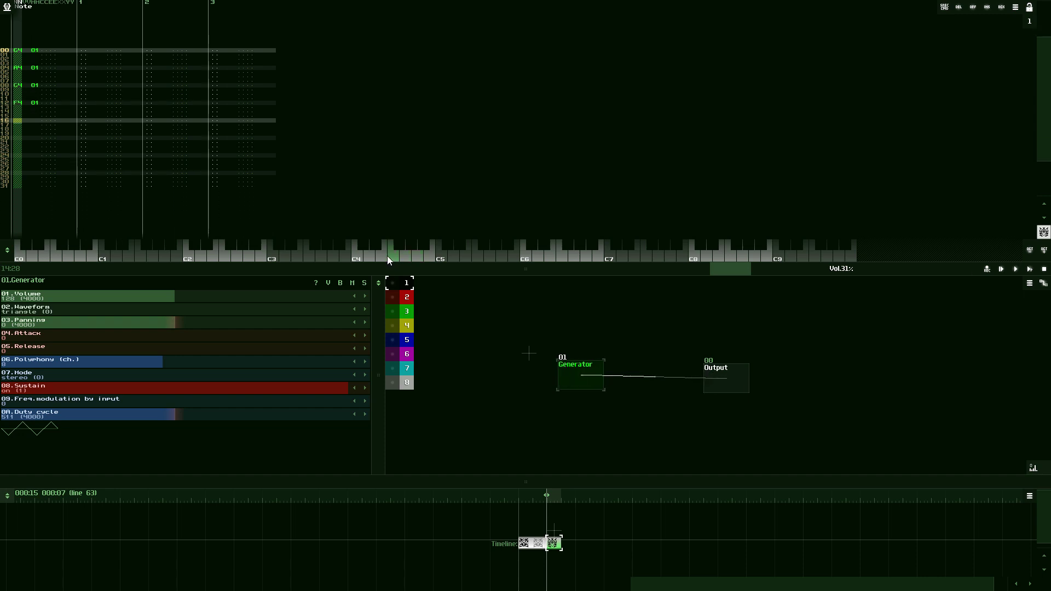
click(386, 255)
key(Down)
key(Down)
key(Down)
key(Down)
key(Down)
key(Down)
key(Down)
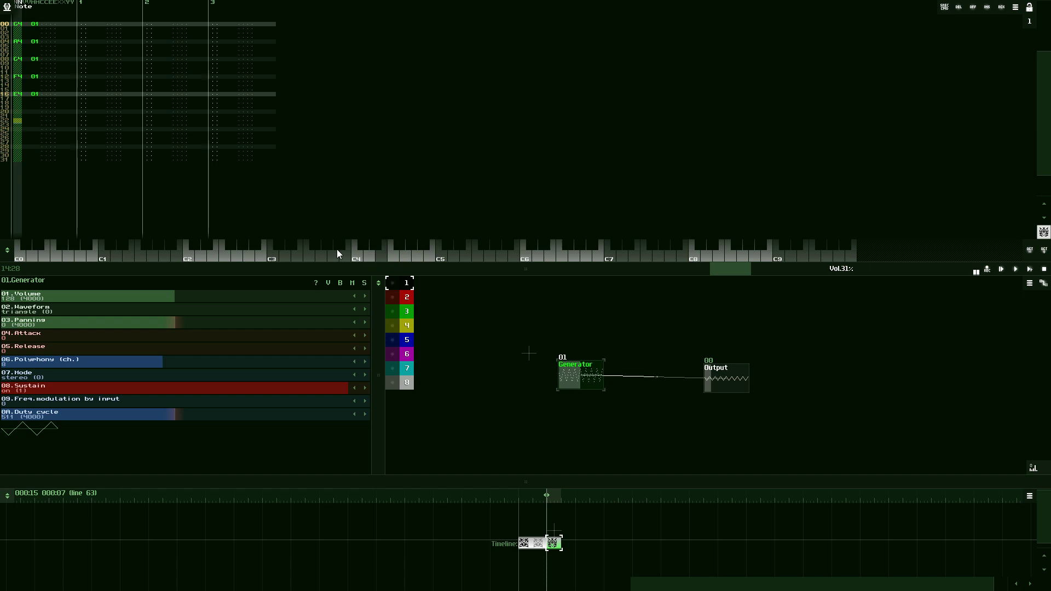
click(349, 255)
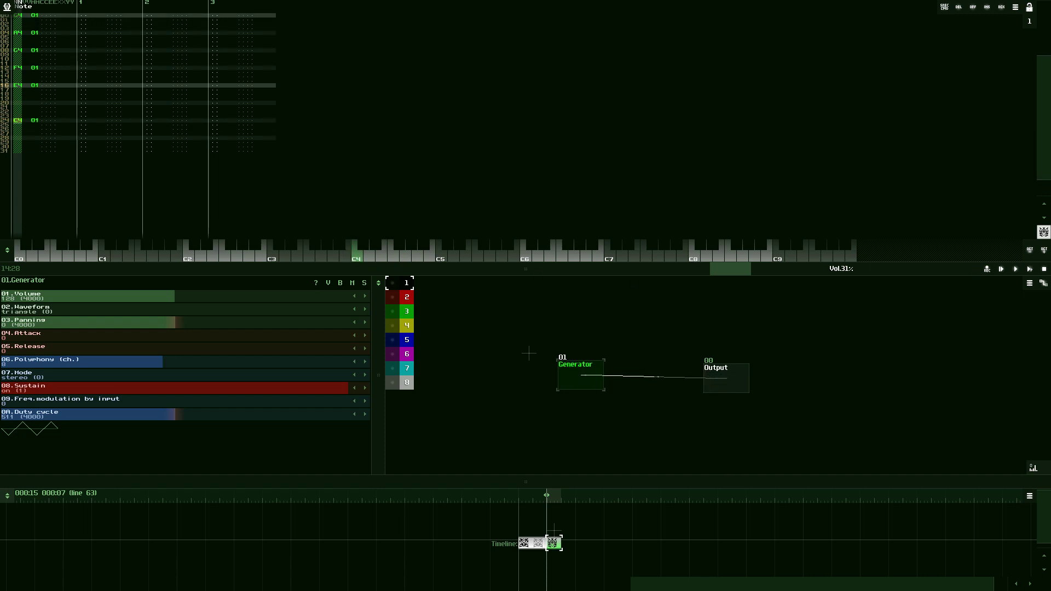
Step: Enter bass notes E2 on line 00 and D2 on line 16 of the second track, and play the pattern once
click(82, 24)
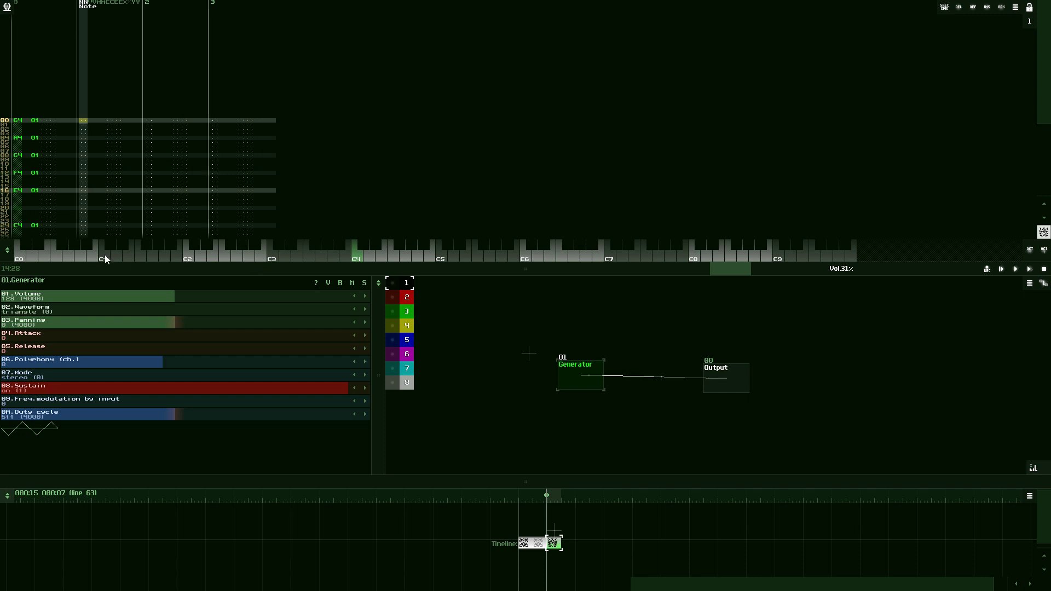
click(209, 257)
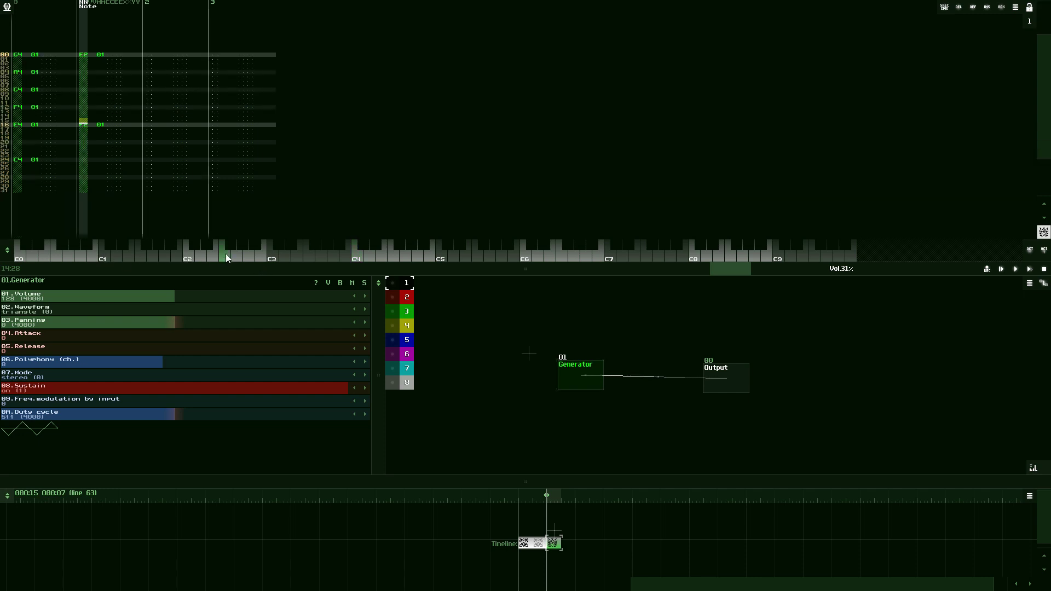
click(223, 255)
click(202, 257)
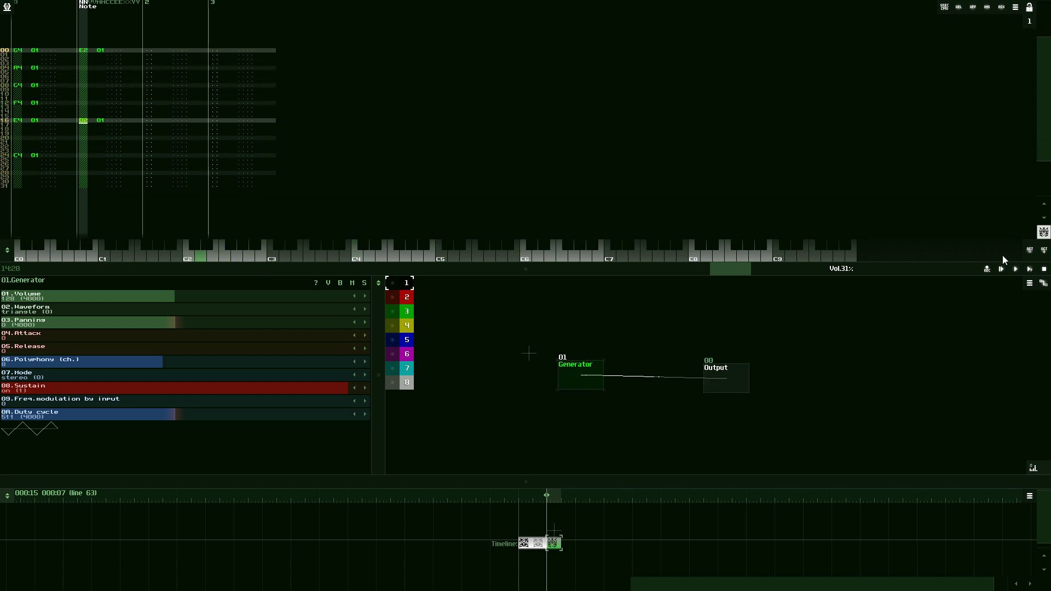
click(1030, 269)
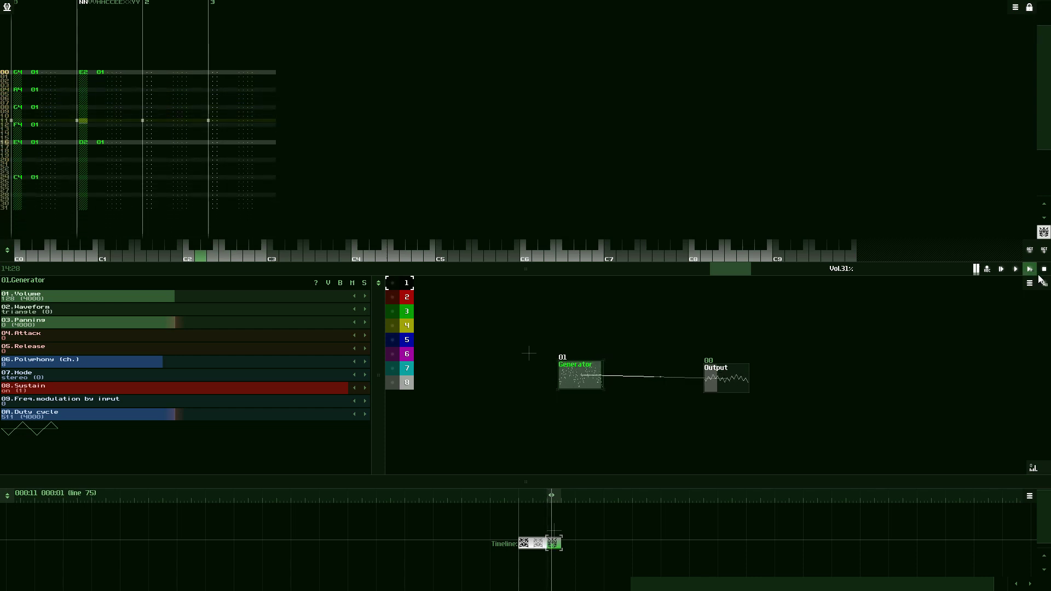
click(1044, 270)
Step: Replace the bass note on line 16 of the second track with C2 and play the pattern again
scroll(172, 99, up, 4)
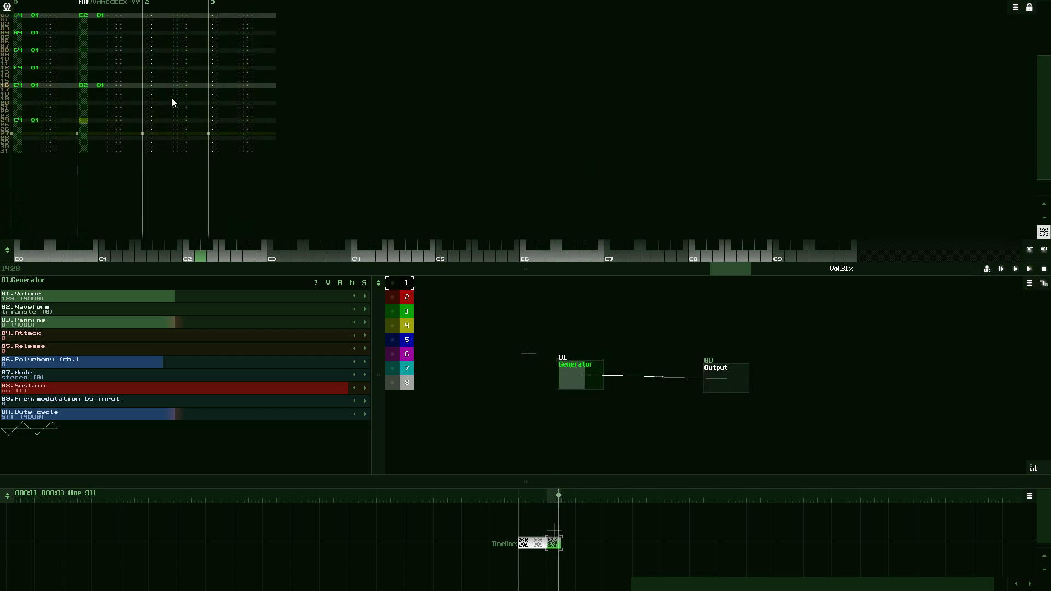
key(Down)
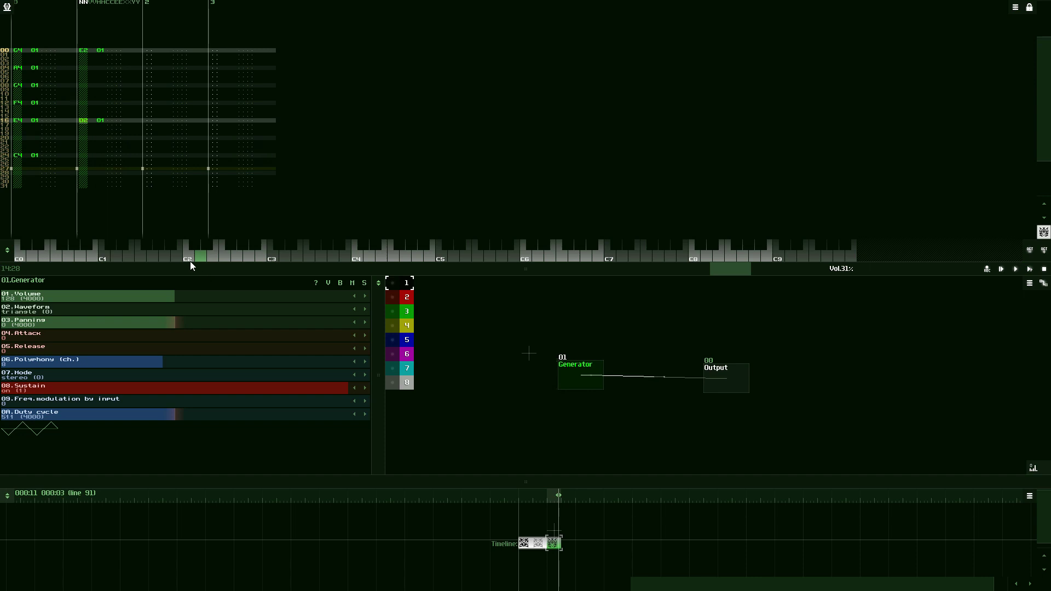
click(187, 255)
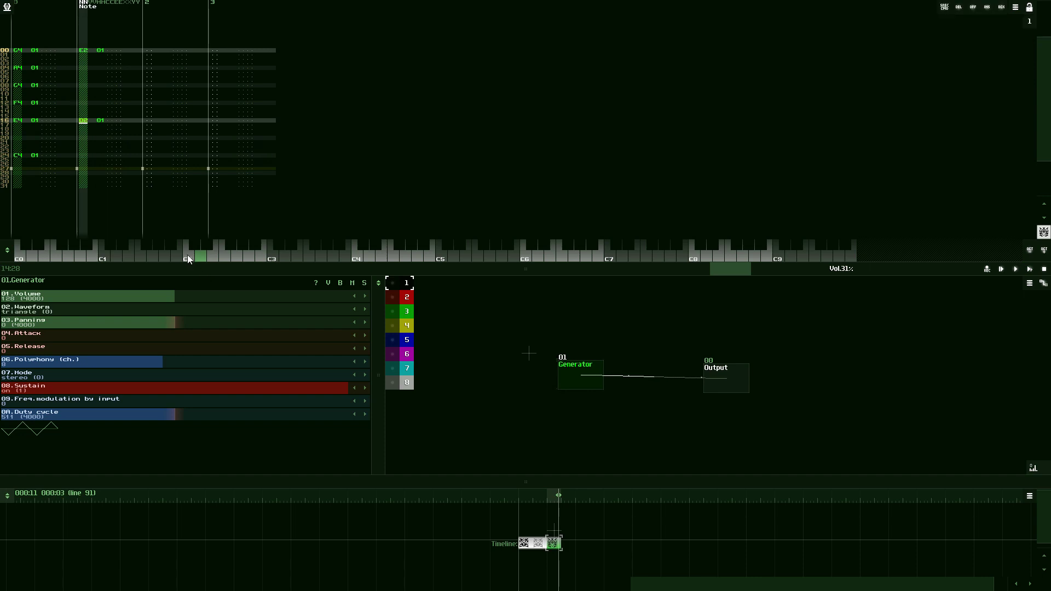
click(1030, 269)
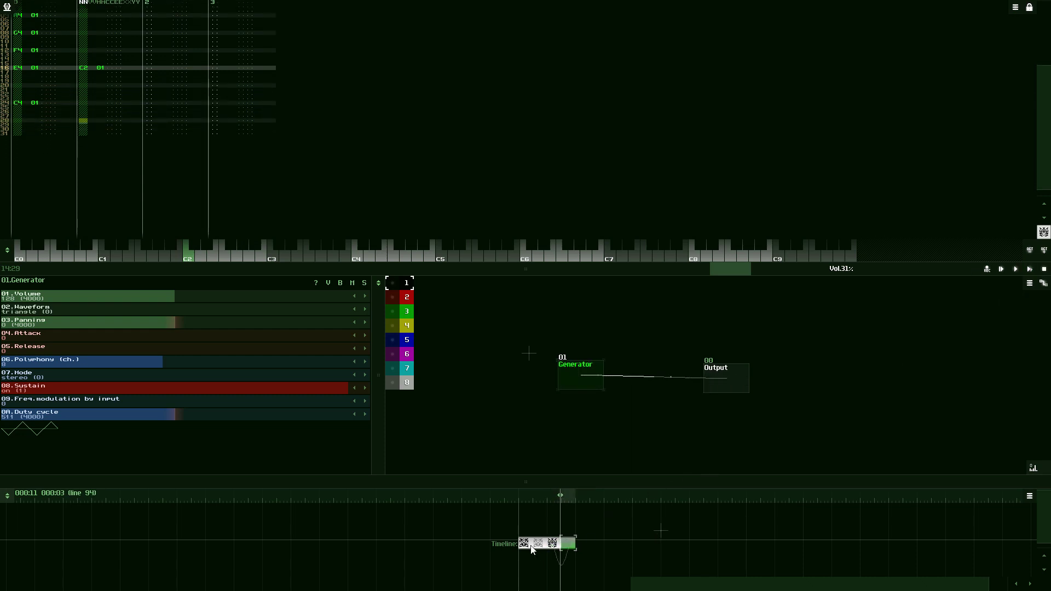
Step: Box-select the first two patterns on the timeline, open the second one and clear the selection
drag(501, 527, 554, 567)
click(540, 546)
drag(517, 530, 553, 551)
click(622, 568)
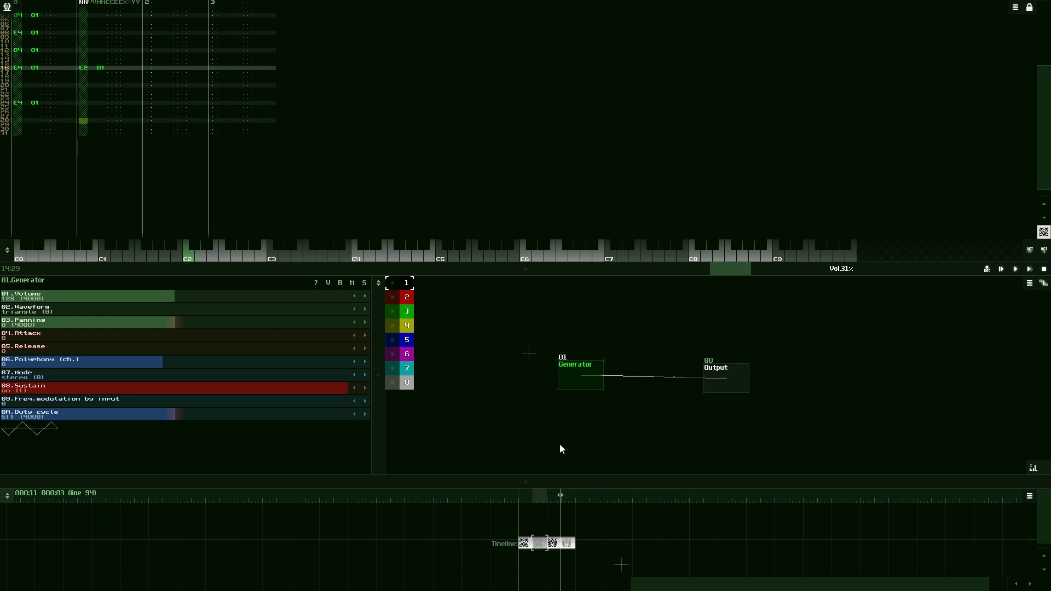
Step: Add a DrumSynth module above the Generator and connect it to the Output module
drag(443, 276, 448, 208)
drag(495, 316, 511, 364)
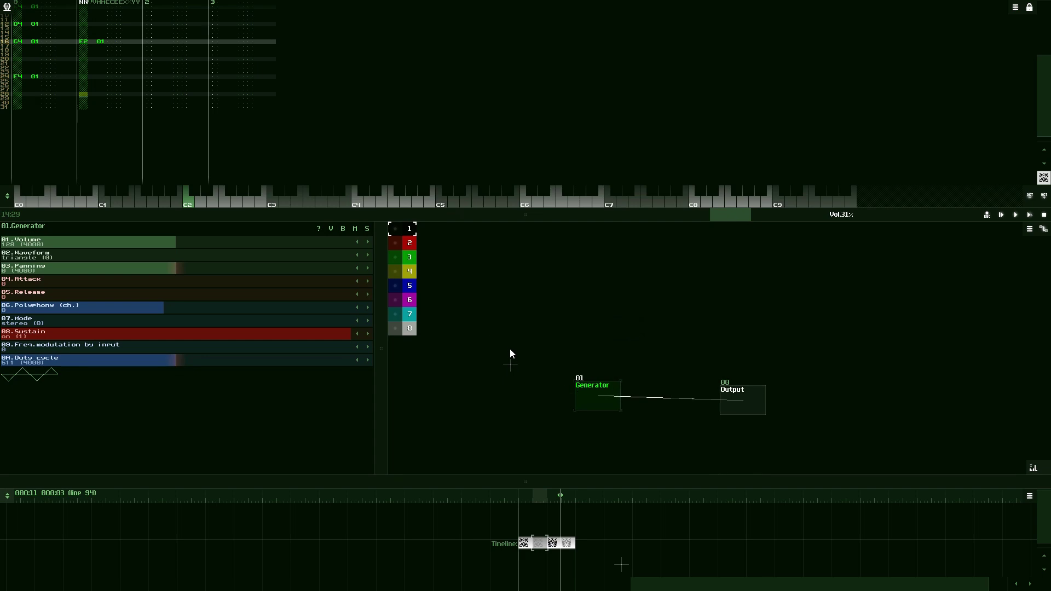
double_click(601, 336)
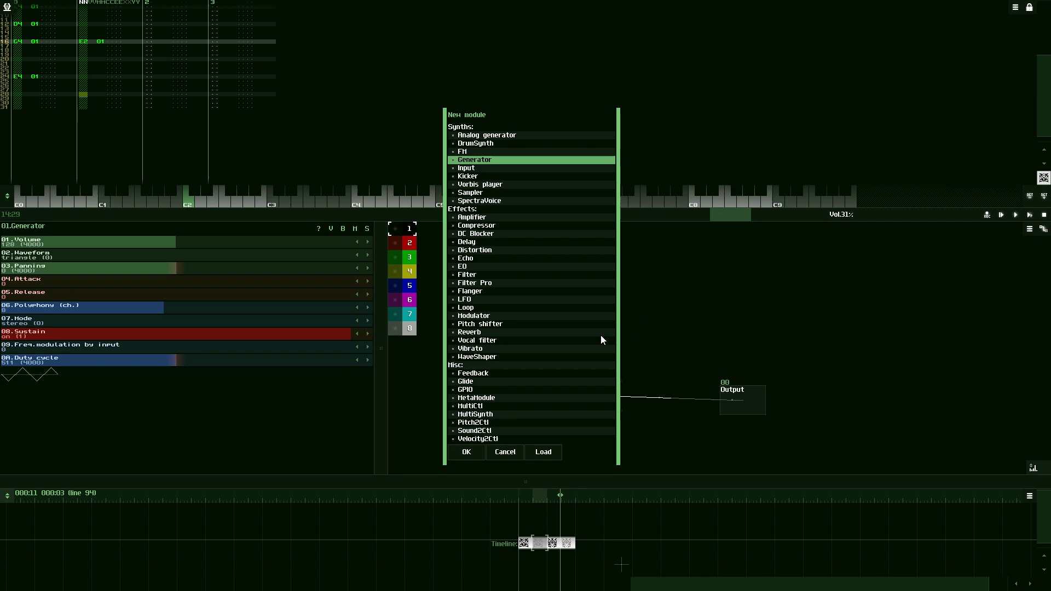
click(476, 143)
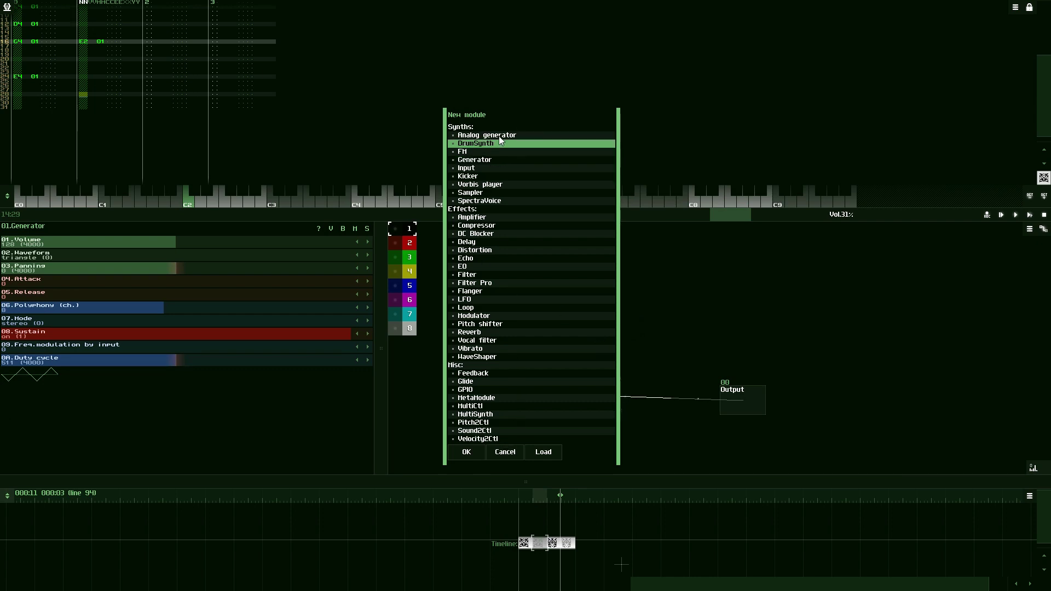
click(475, 454)
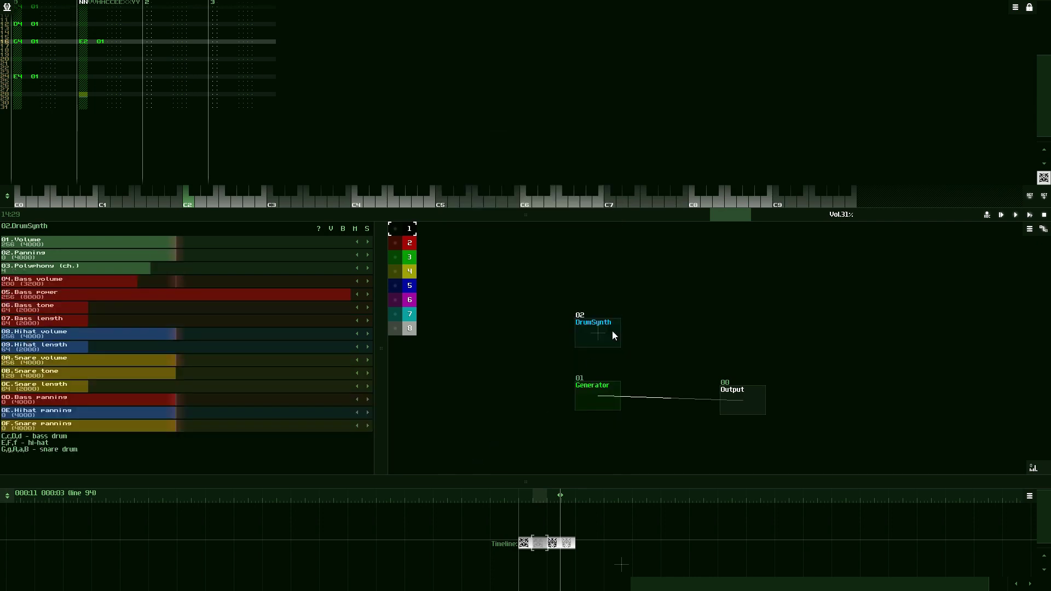
drag(602, 337, 744, 402)
Step: Create a new pattern directly above the first pattern on the timeline and put the cursor on line 00 of its first track
scroll(1047, 64, up, 3)
scroll(1046, 64, up, 3)
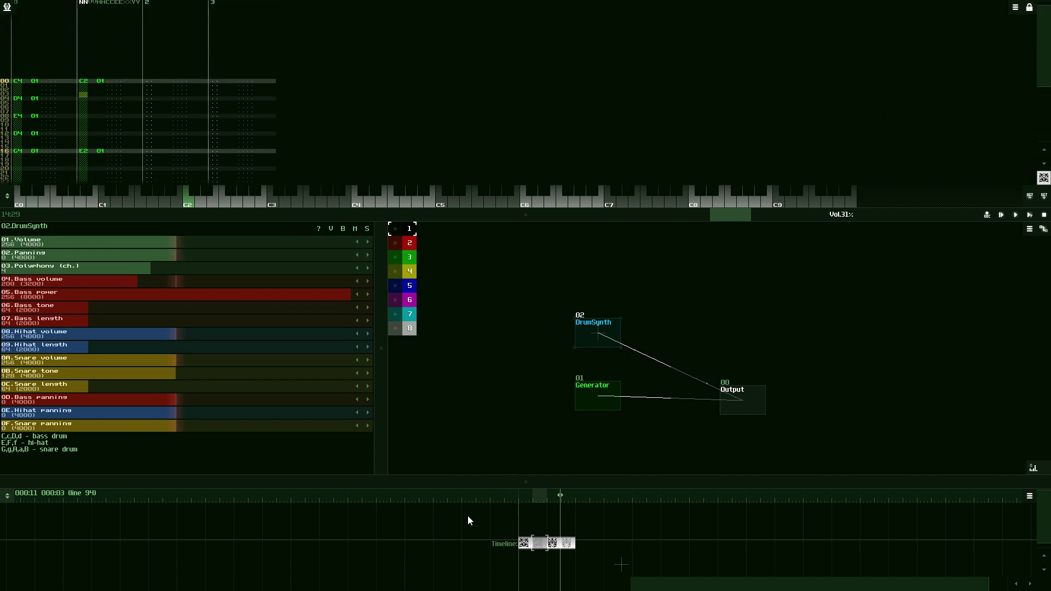
double_click(544, 517)
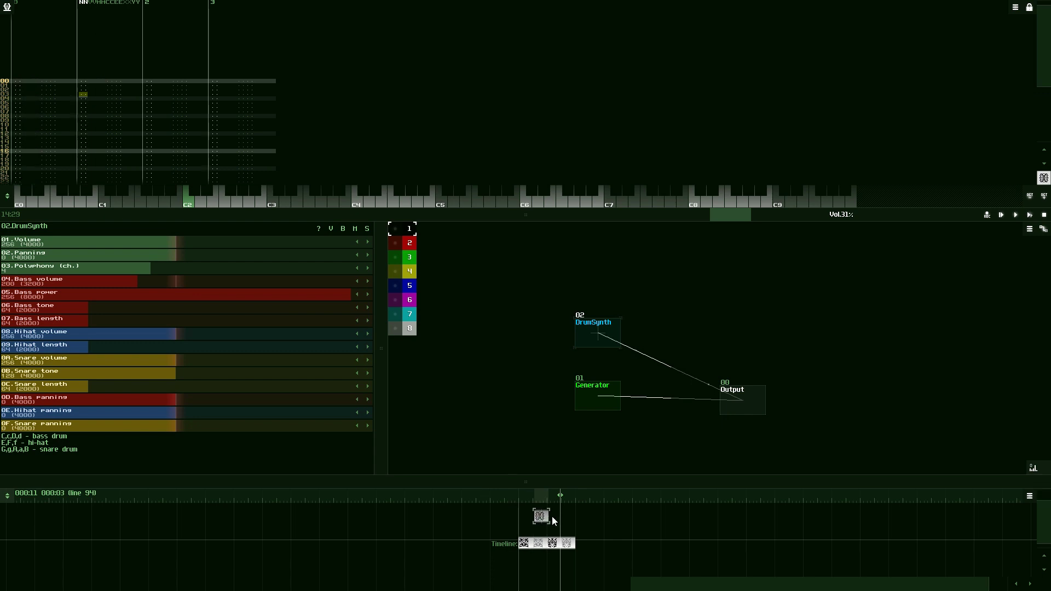
drag(542, 520, 525, 532)
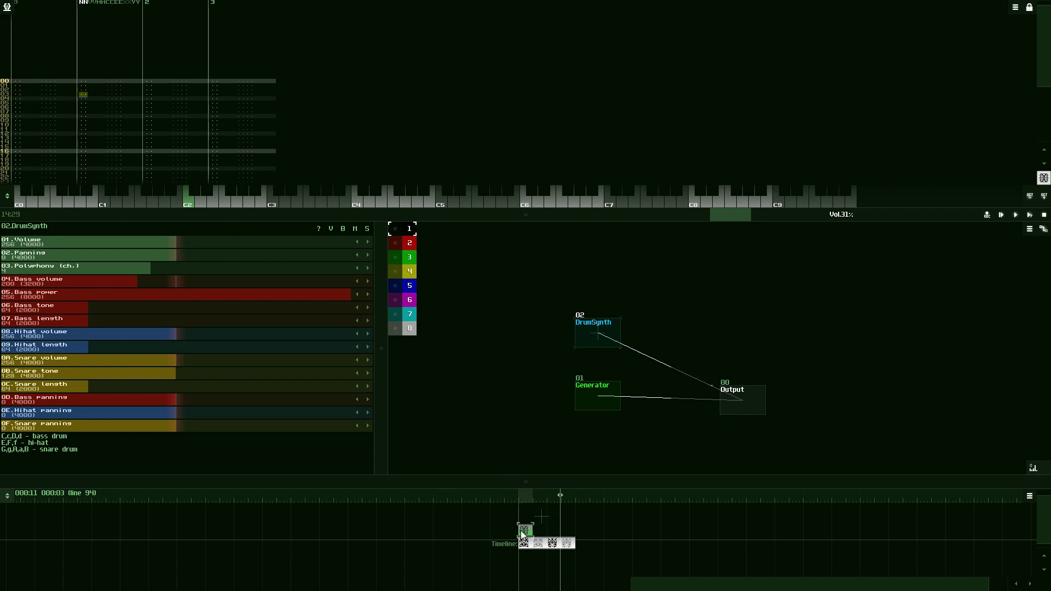
click(12, 82)
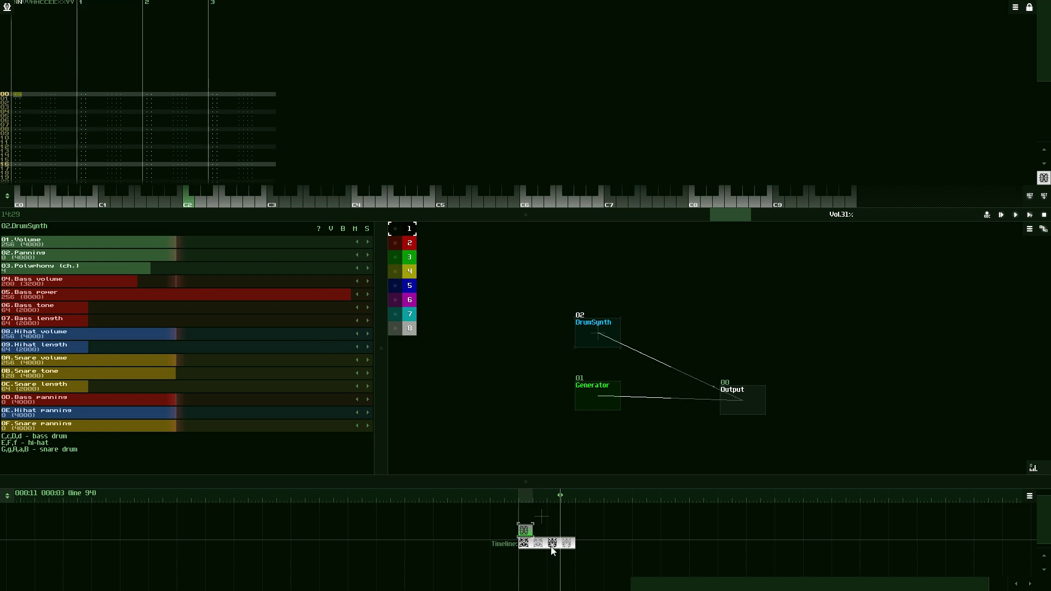
click(553, 544)
click(525, 530)
Step: Audition various DrumSynth drum sounds on the on-screen piano, including the D3 bass drum
click(198, 204)
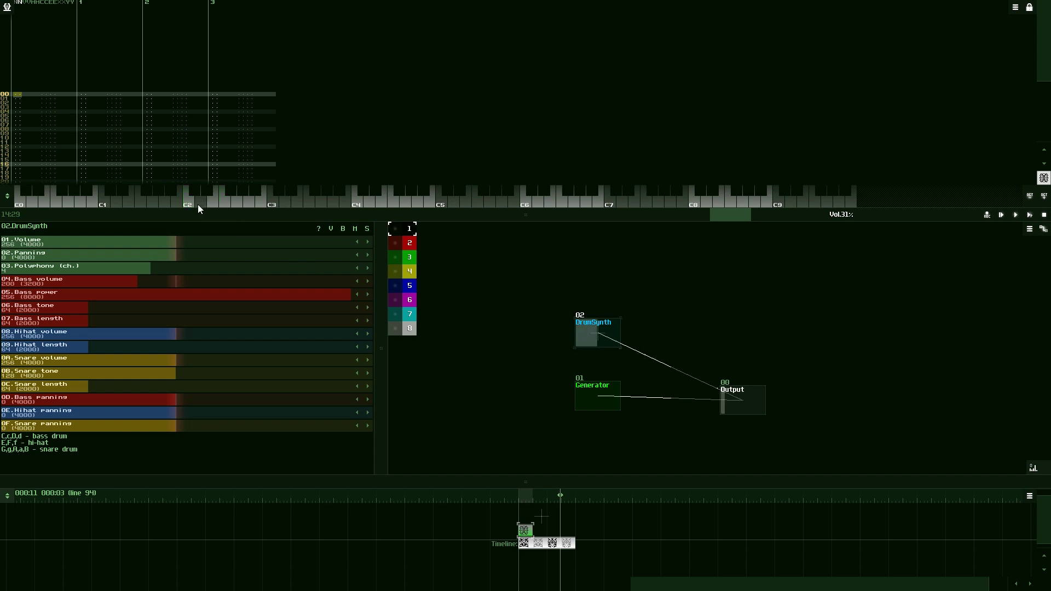
click(167, 198)
click(183, 199)
click(236, 202)
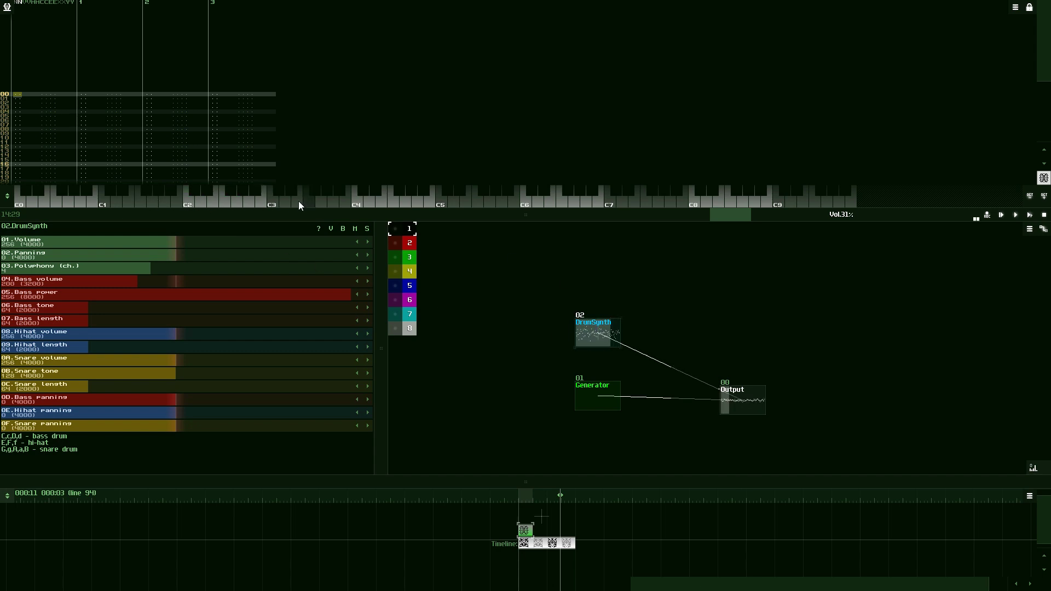
click(277, 203)
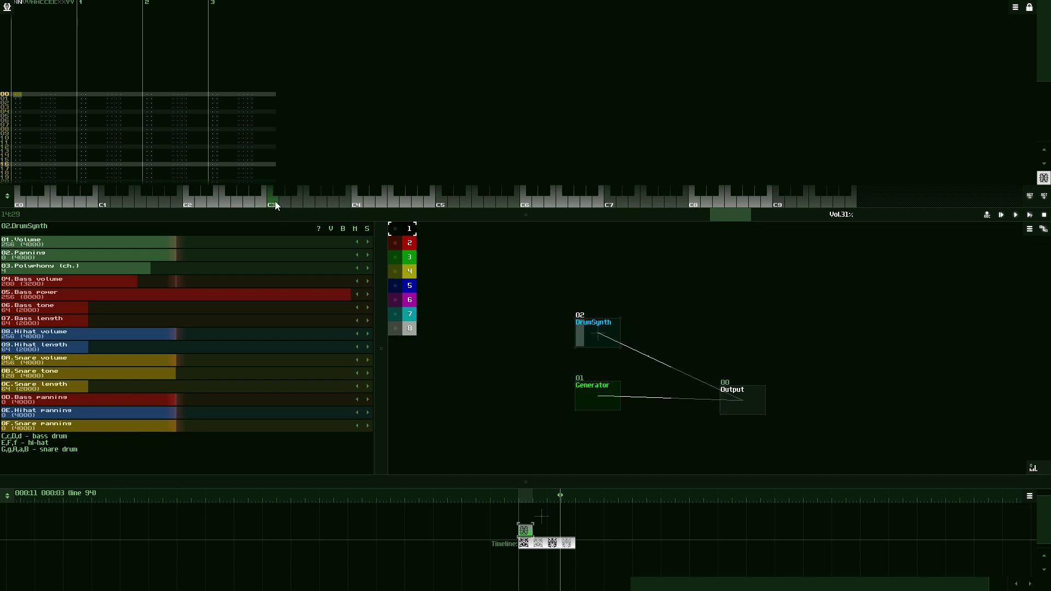
click(284, 200)
click(284, 201)
Step: Enter bass drum note D3 on lines 00 and 01 of the first track, deleting the misplaced hit on line 05
key(space)
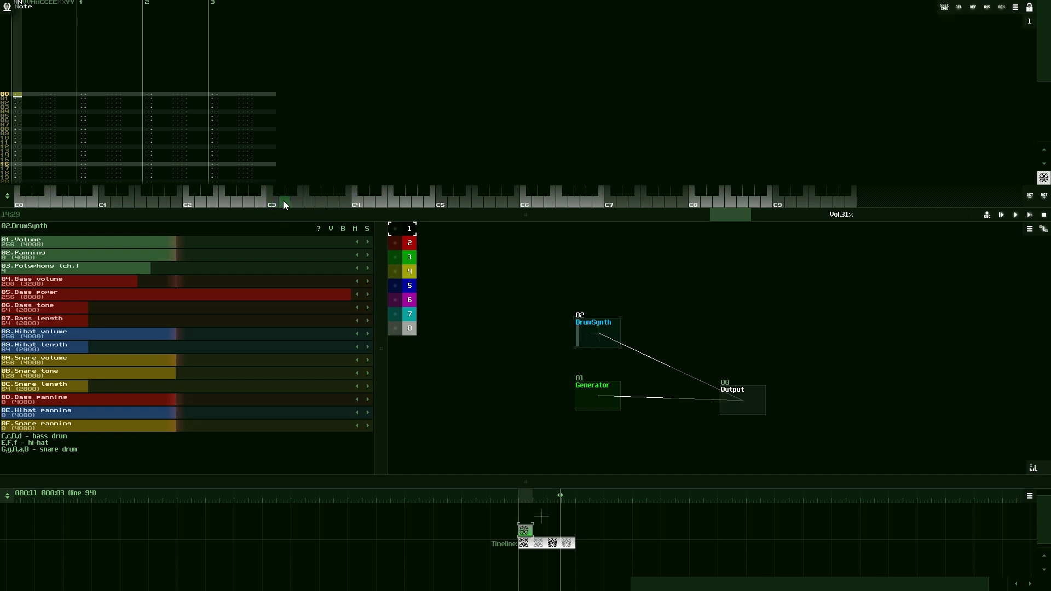
click(283, 200)
click(284, 200)
key(Down)
key(Down)
click(283, 201)
click(283, 204)
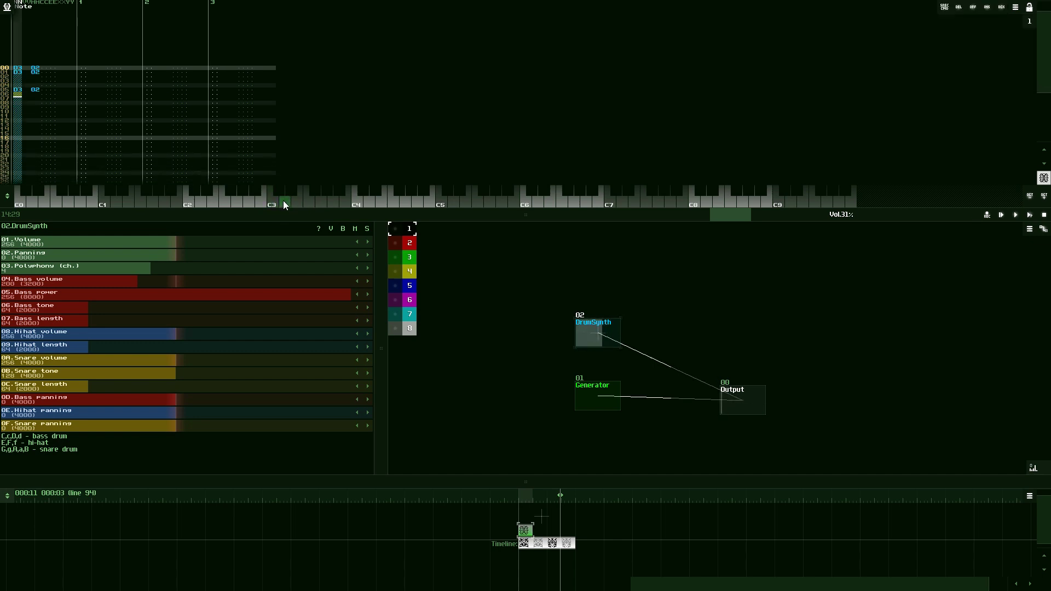
key(Delete)
key(Down)
key(Down)
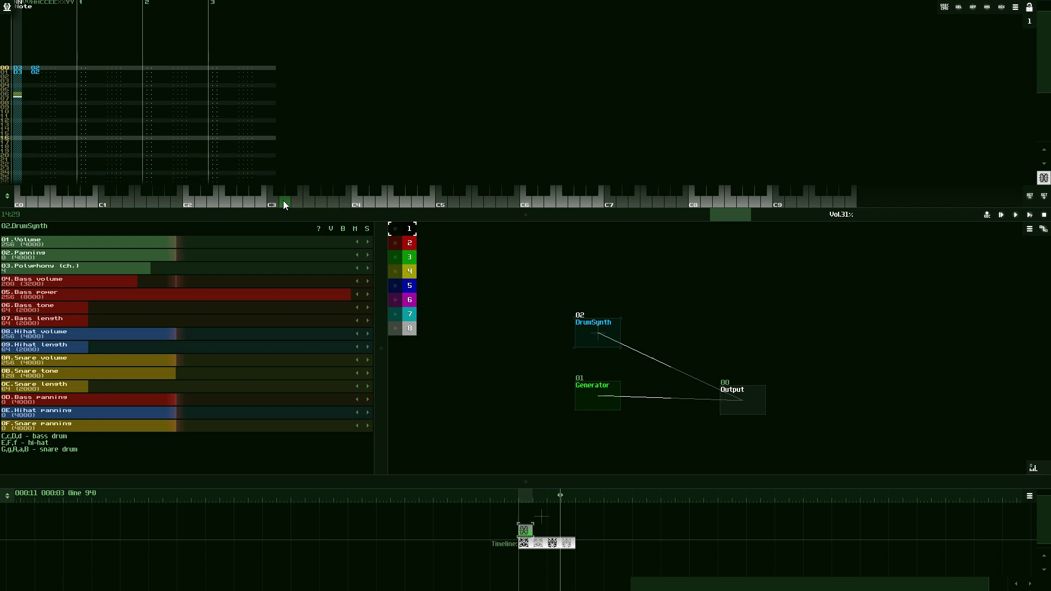
Step: Enter bass drum note D3 on lines 08, 12, 16, 17 and 24 of the first track, and play the song through the first pattern
click(284, 200)
key(Down)
key(Down)
key(Down)
key(Down)
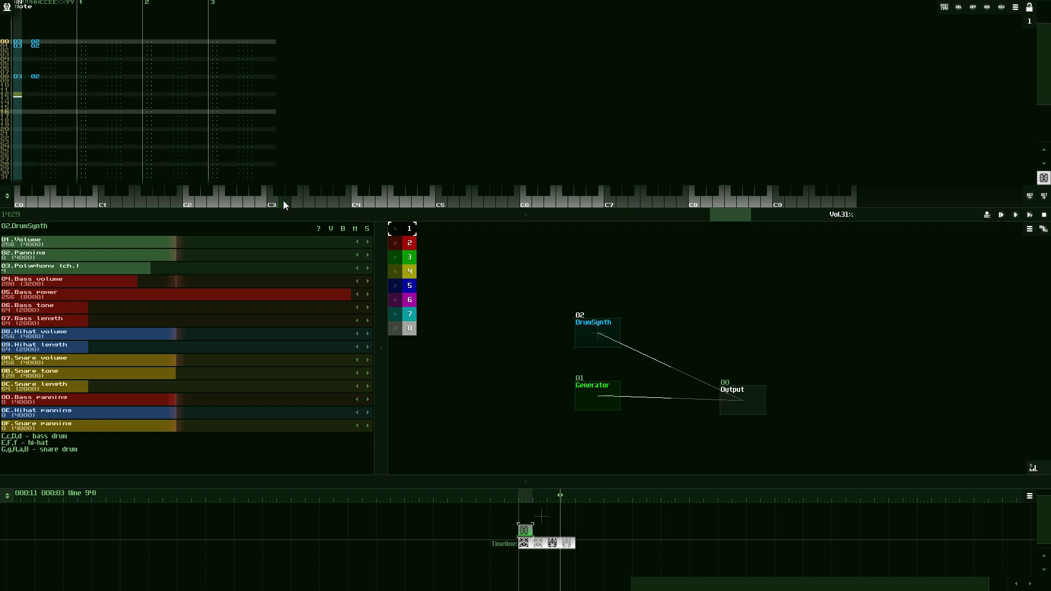
click(284, 203)
click(284, 204)
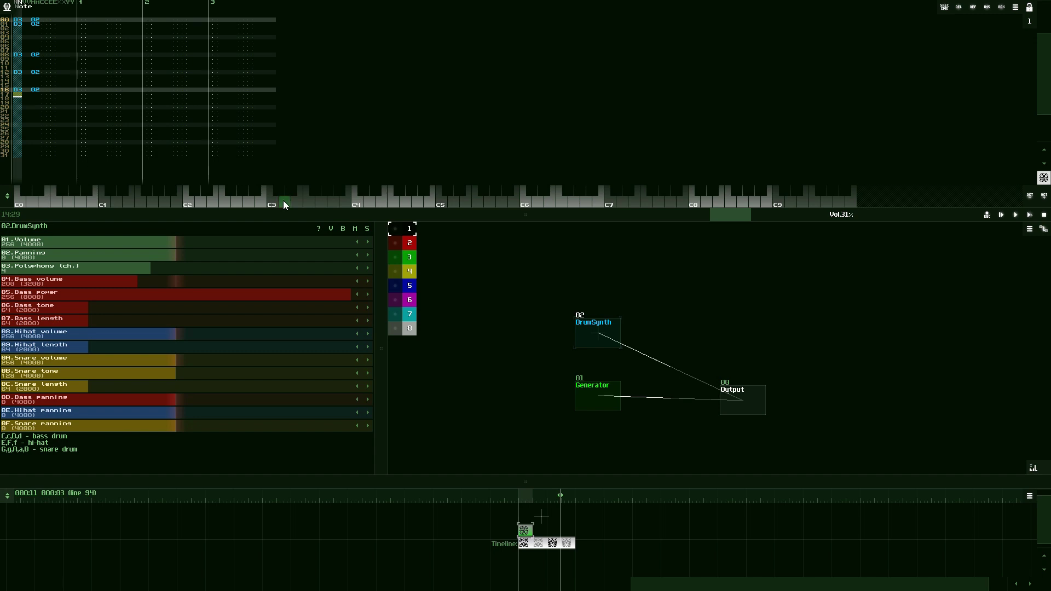
click(284, 203)
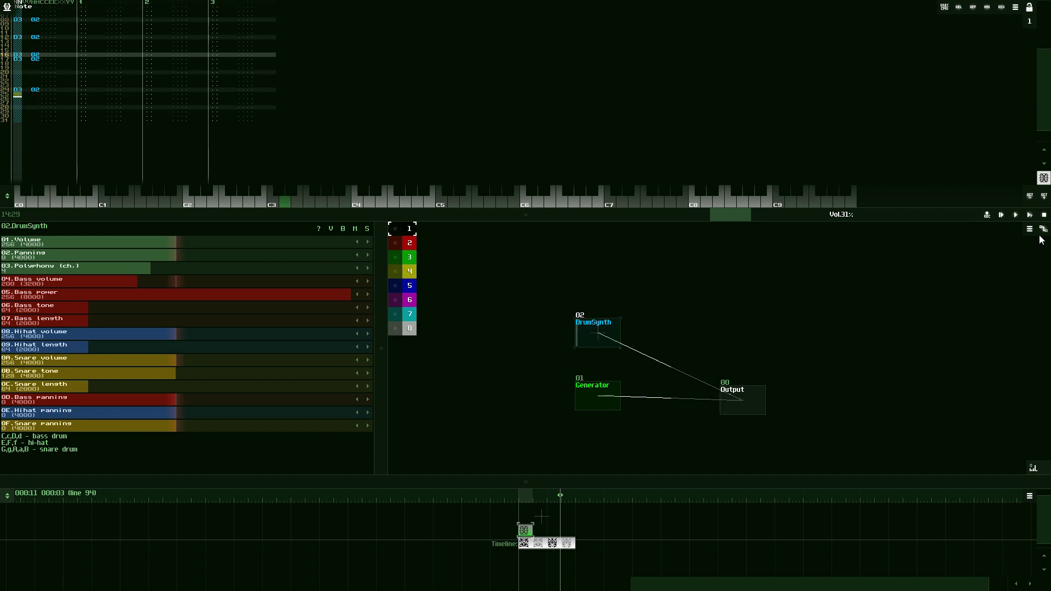
click(1030, 216)
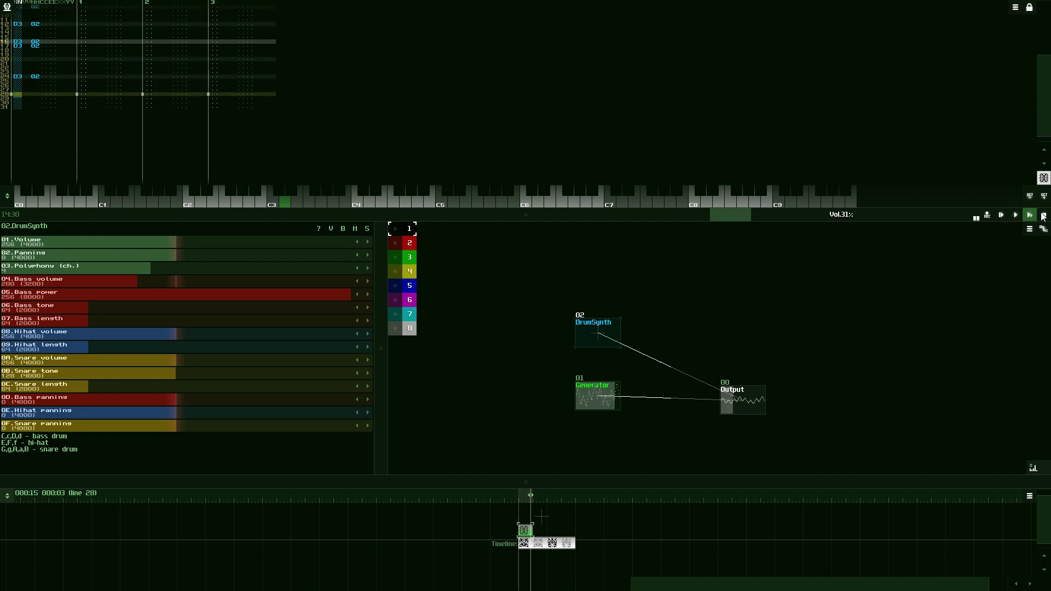
click(1043, 216)
Step: Enter hi-hat note f3 on line 00 of the drum pattern's second track, deleting the misplaced hit on line 05
click(79, 95)
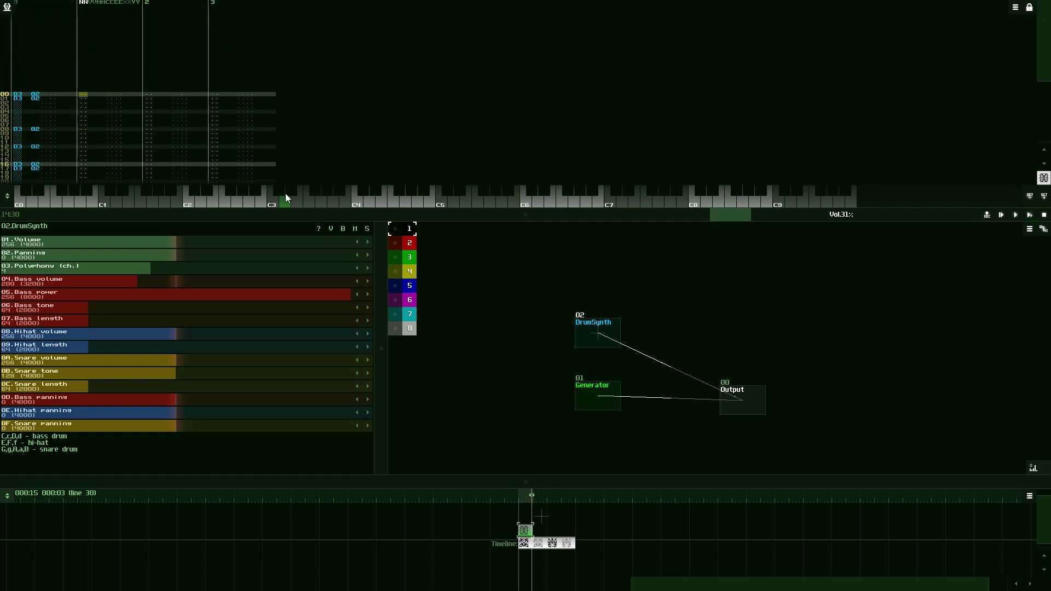
click(314, 193)
key(space)
click(314, 193)
key(Down)
key(Down)
key(Down)
key(Down)
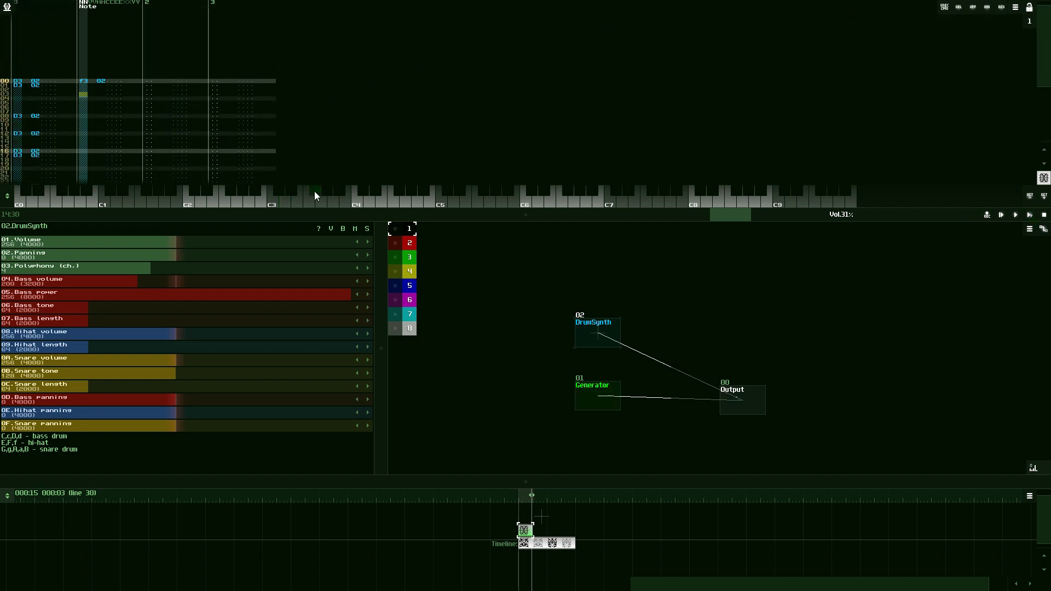
click(314, 193)
key(Down)
key(Down)
key(Up)
key(Up)
key(Up)
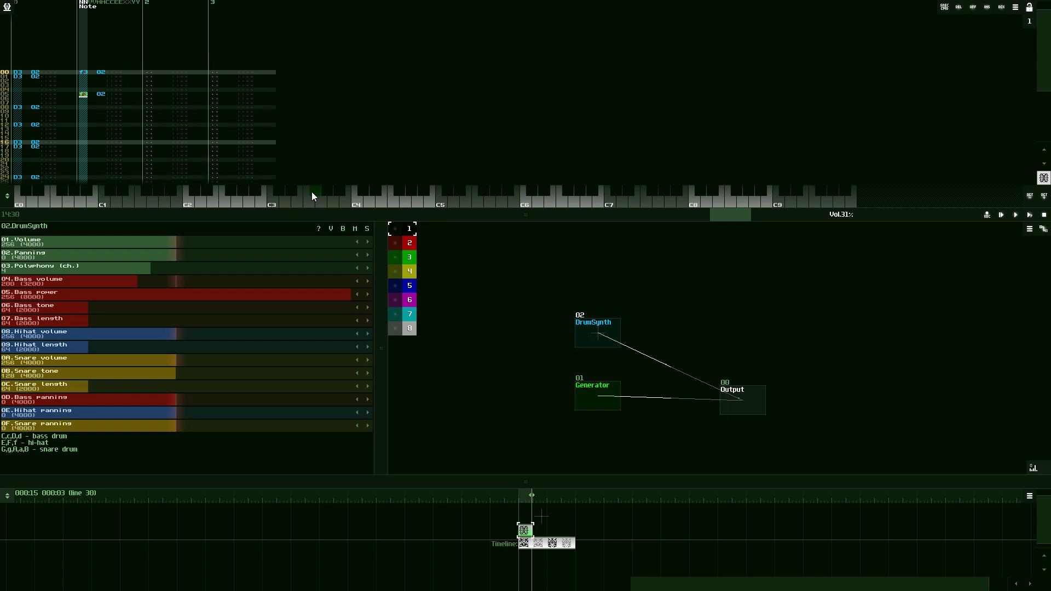
key(Delete)
Step: Enter hi-hat note f3 on lines 04 and 08 of the second track
key(Up)
key(Up)
click(312, 193)
key(Down)
key(Down)
key(Down)
click(312, 193)
key(Down)
key(Down)
key(Down)
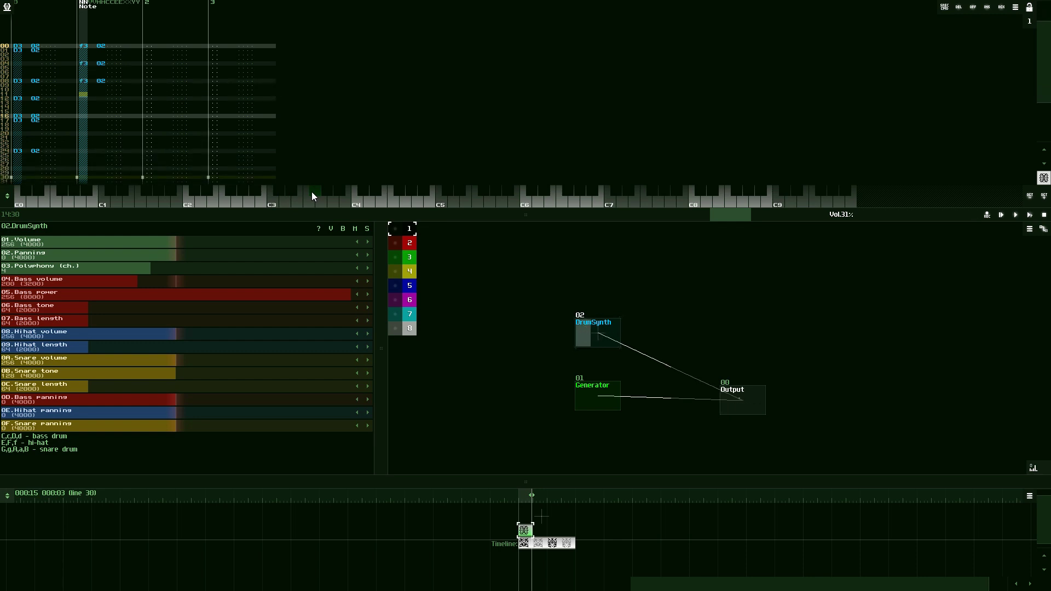
Step: Enter hi-hat note f3 on lines 12, 16, 20, 24 and 28 of the second track
click(313, 194)
click(311, 192)
click(311, 191)
click(311, 191)
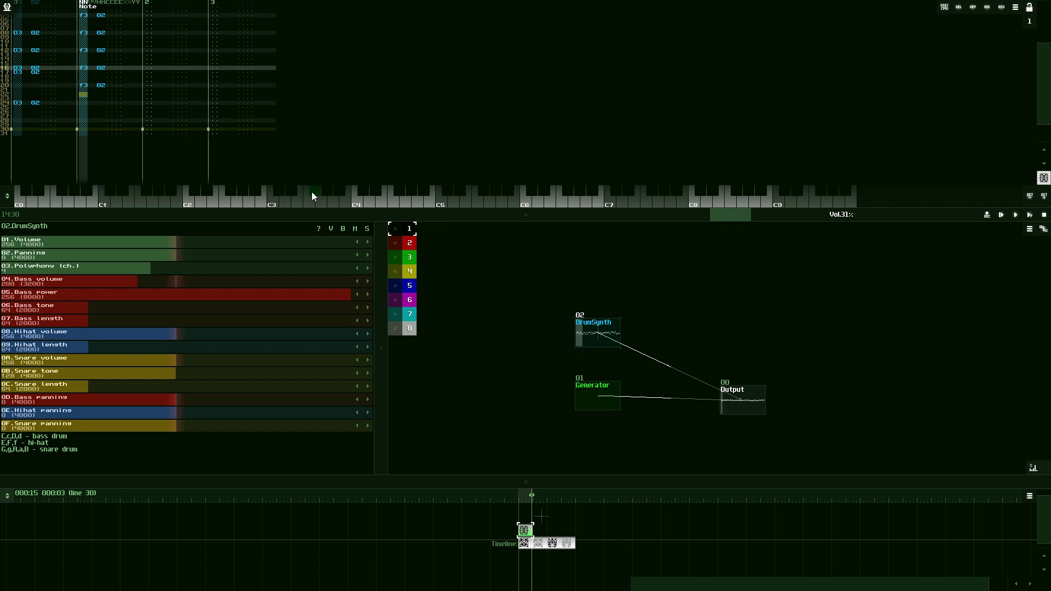
key(Down)
key(Down)
click(312, 195)
key(Up)
Step: Enter snare drum note G4 on lines 08 and 24 of the third track, trying G2 on line 08 first
drag(1043, 127, 1035, 5)
click(147, 102)
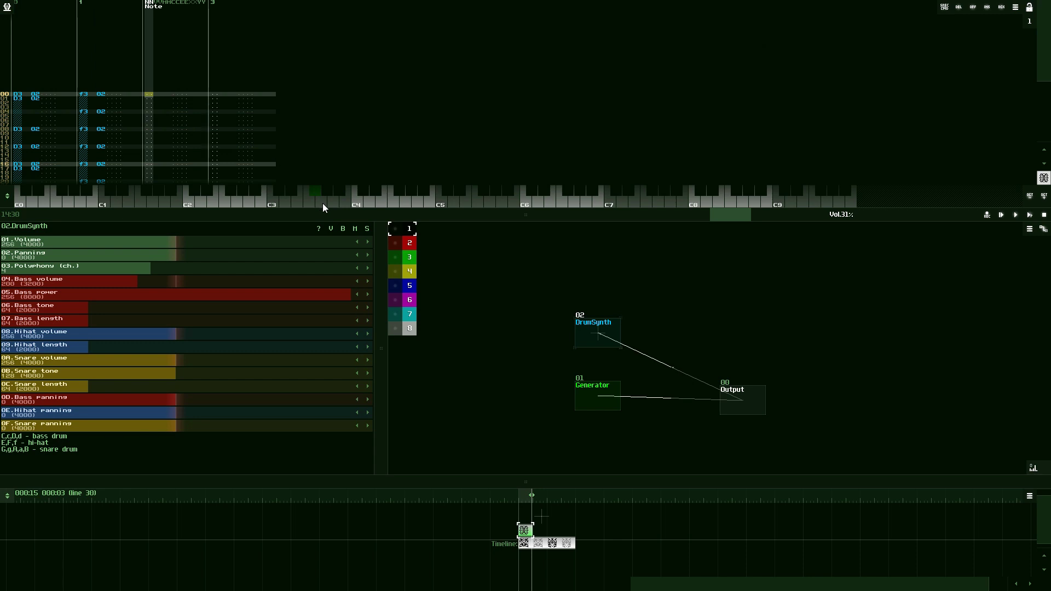
key(Down)
key(Down)
key(Down)
key(Down)
key(Down)
key(Down)
key(Down)
click(322, 204)
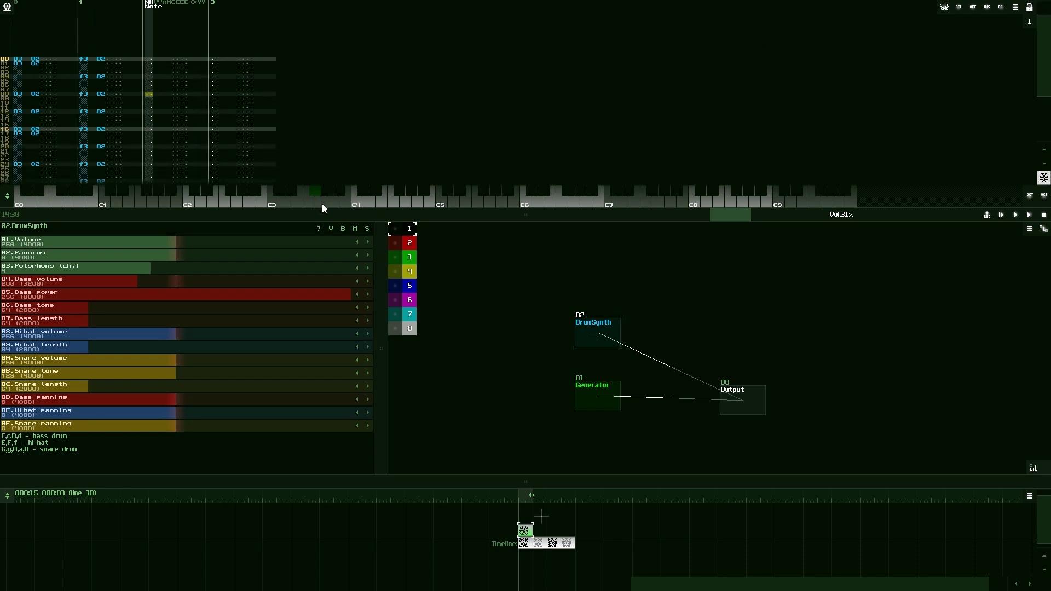
click(235, 200)
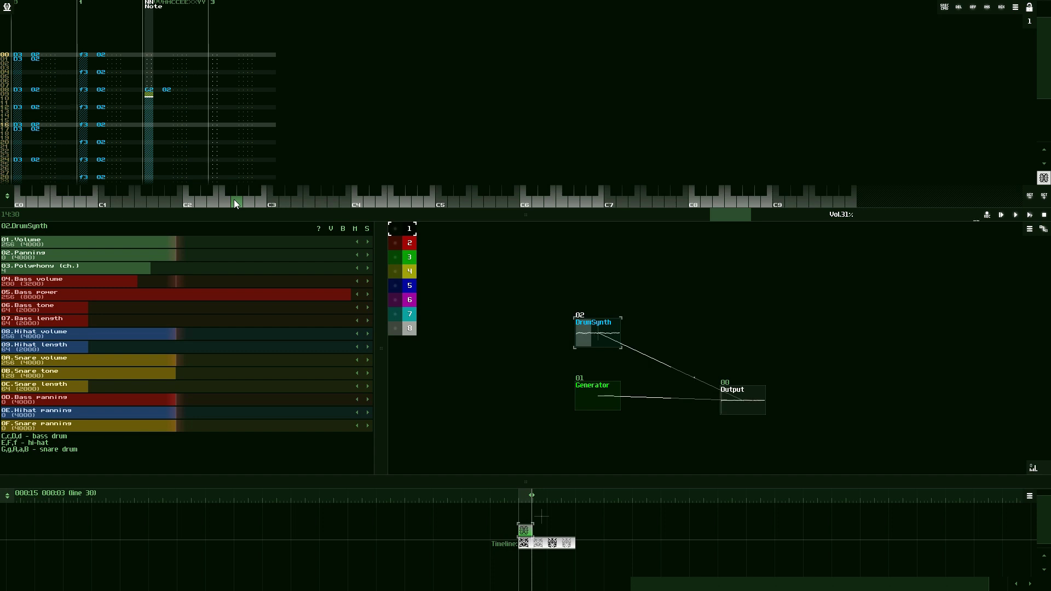
click(409, 203)
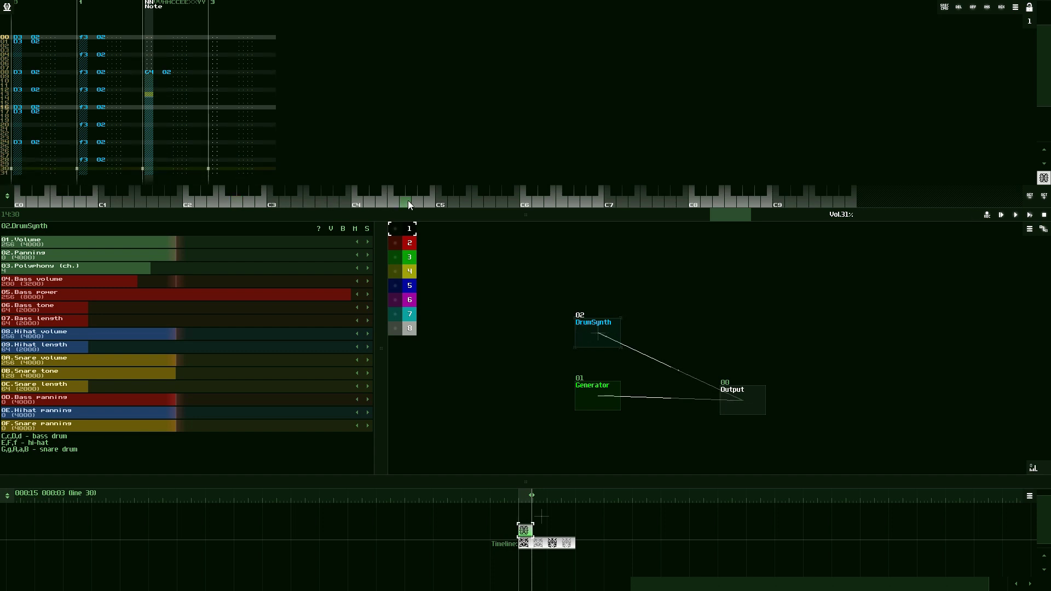
key(Down)
key(Down)
key(Down)
key(Down)
key(Down)
key(Down)
key(Down)
key(Down)
key(Down)
key(Down)
key(Down)
click(409, 201)
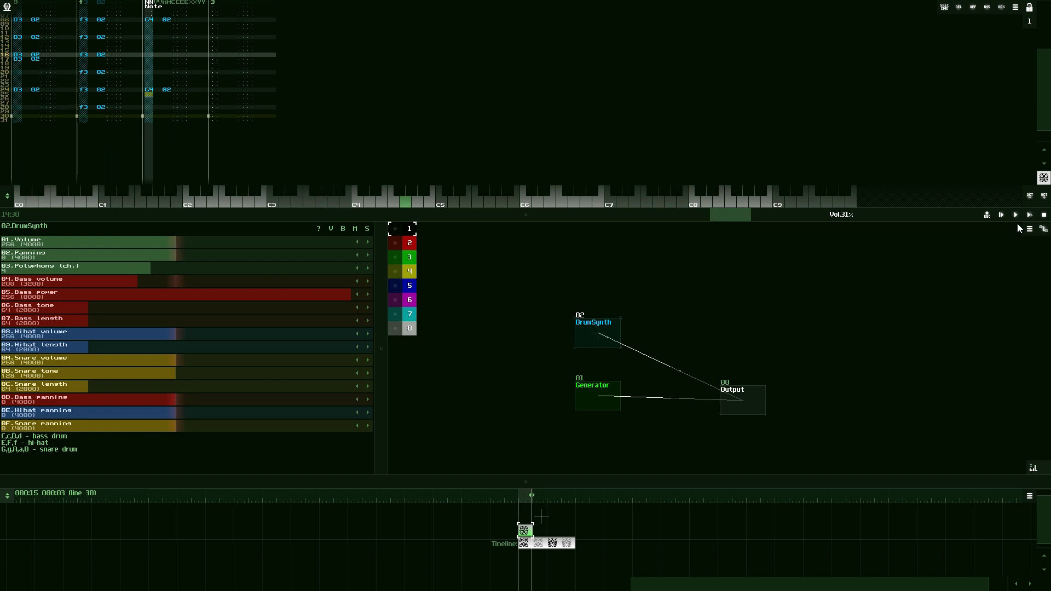
Step: Duplicate the drum pattern three times along the timeline to cover all four melody patterns
click(533, 532)
key(ctrl+d)
key(ctrl+d)
key(ctrl+d)
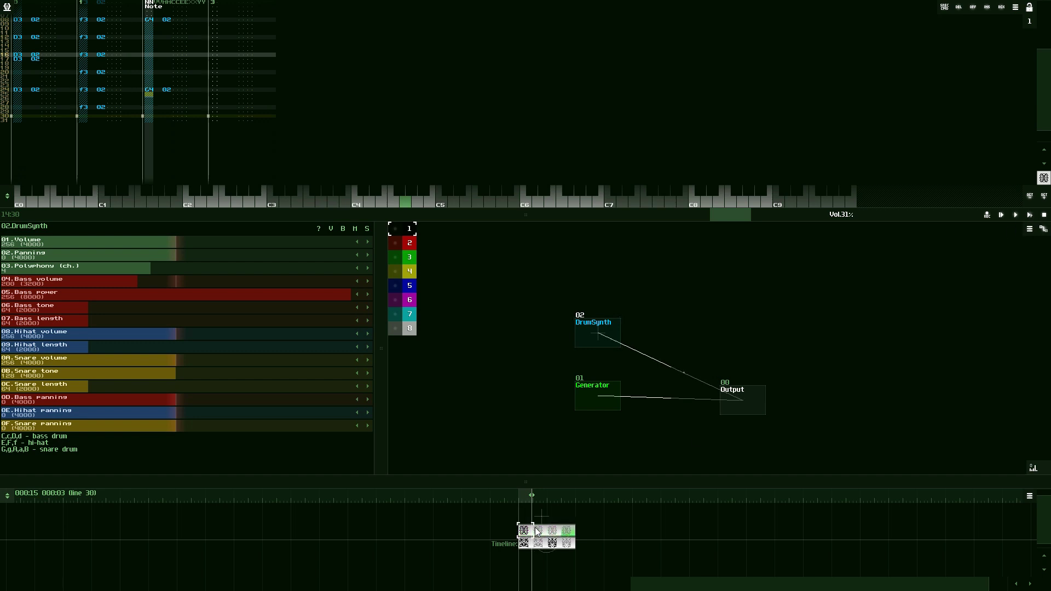
Step: Play the whole song from the beginning with the drum patterns and stop playback
click(1002, 217)
click(1003, 217)
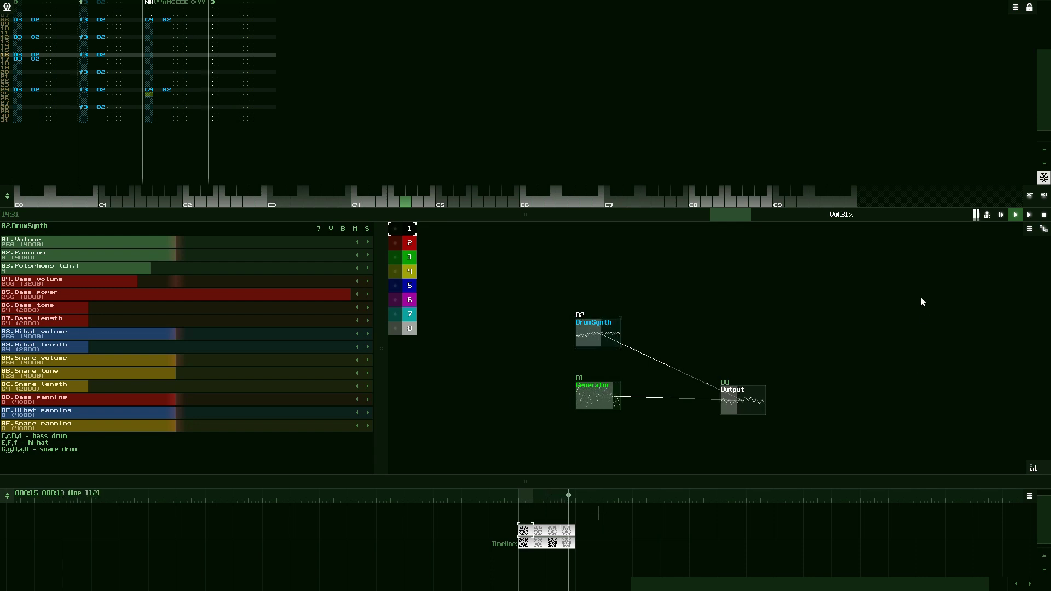
click(1044, 215)
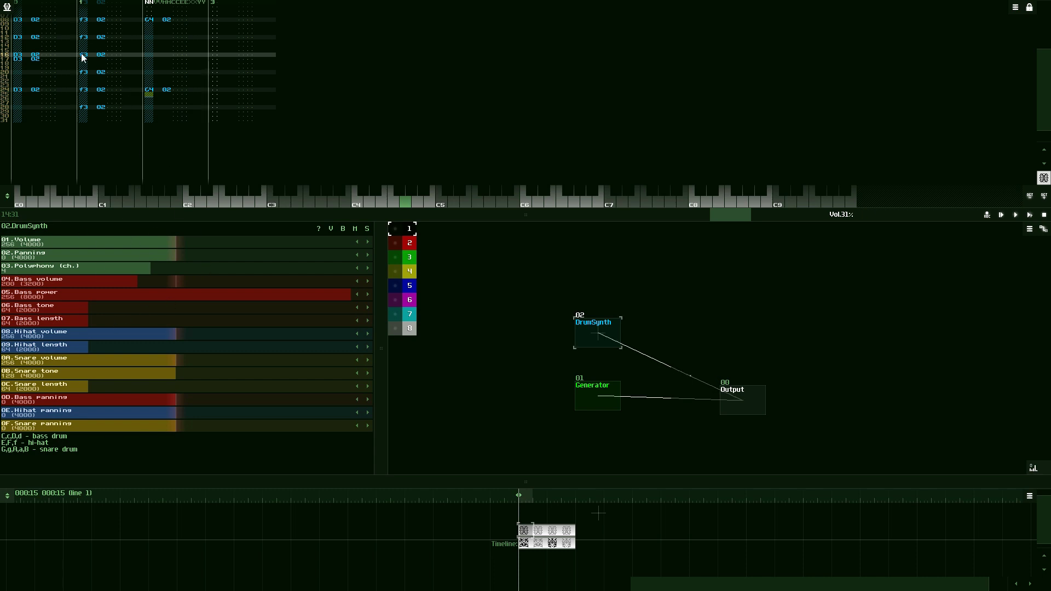
Step: Save the project in the SunVox Projects folder under the name Tutorial
click(10, 7)
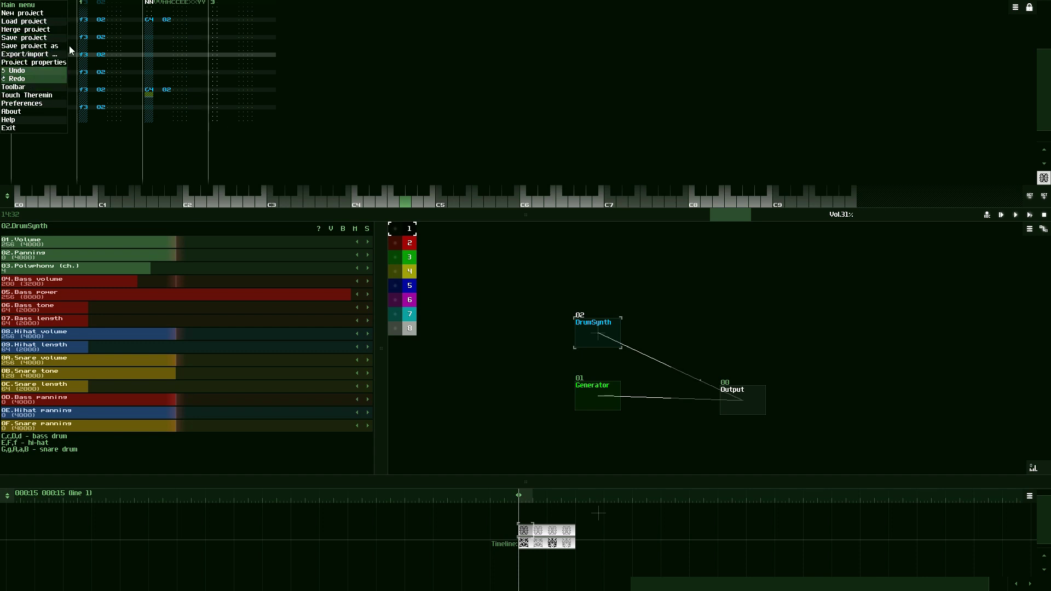
click(25, 37)
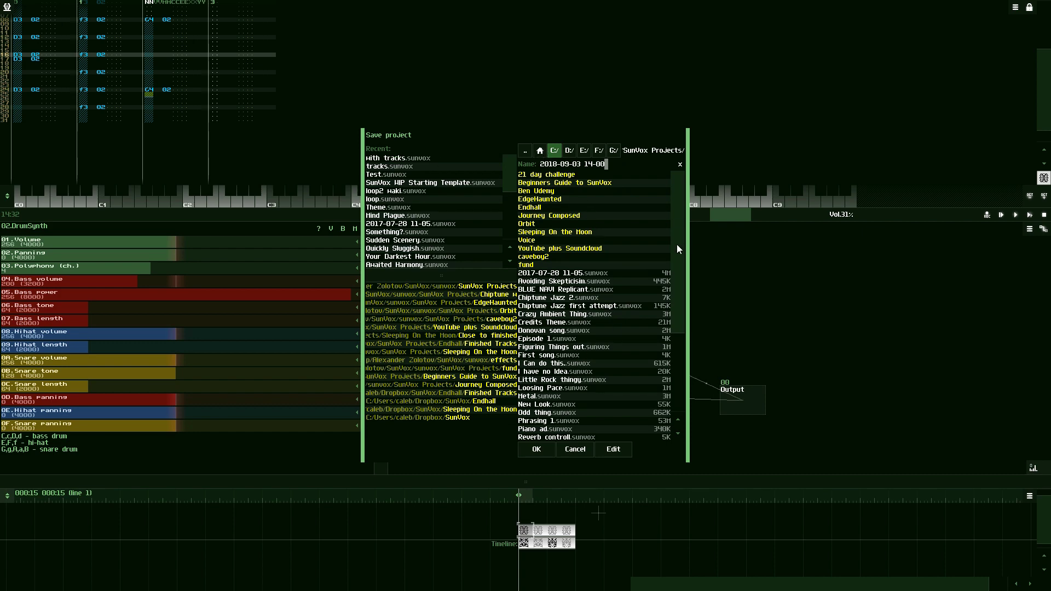
drag(676, 245, 641, 206)
key(BackSpace)
key(BackSpace)
key(BackSpace)
key(BackSpace)
key(BackSpace)
key(BackSpace)
key(BackSpace)
key(BackSpace)
key(BackSpace)
key(BackSpace)
key(BackSpace)
key(BackSpace)
key(BackSpace)
key(BackSpace)
key(BackSpace)
text(Tutorial)
click(539, 452)
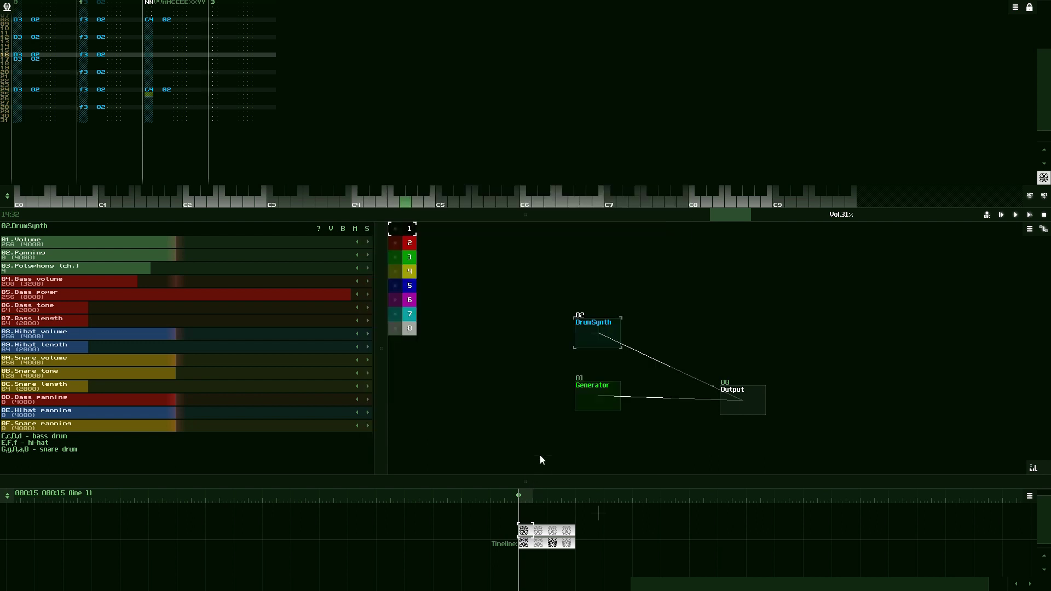
Step: Load the saved Tutorial project from the SunVox Projects folder
click(8, 8)
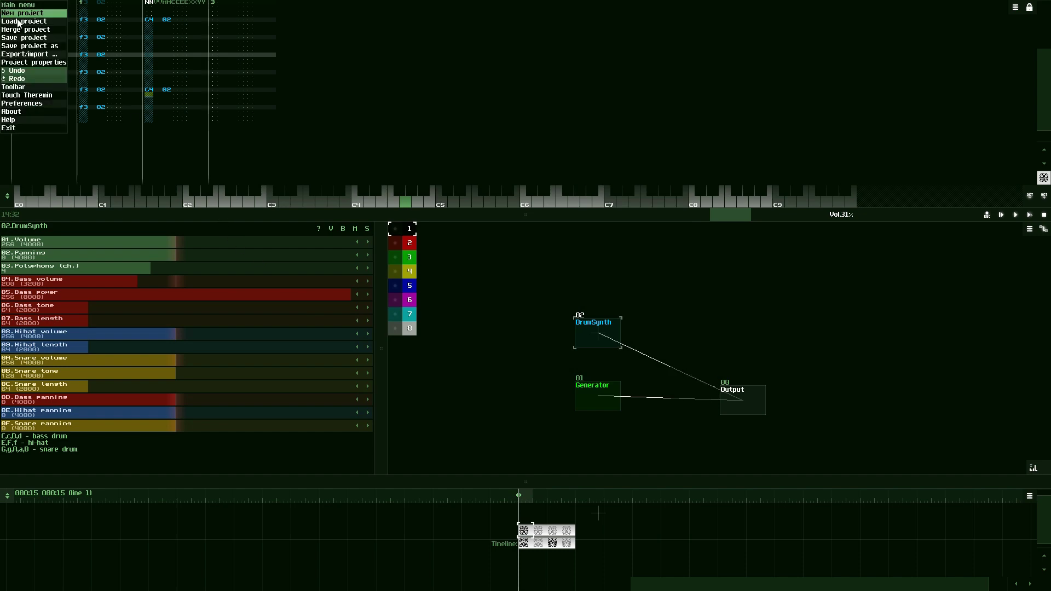
click(36, 28)
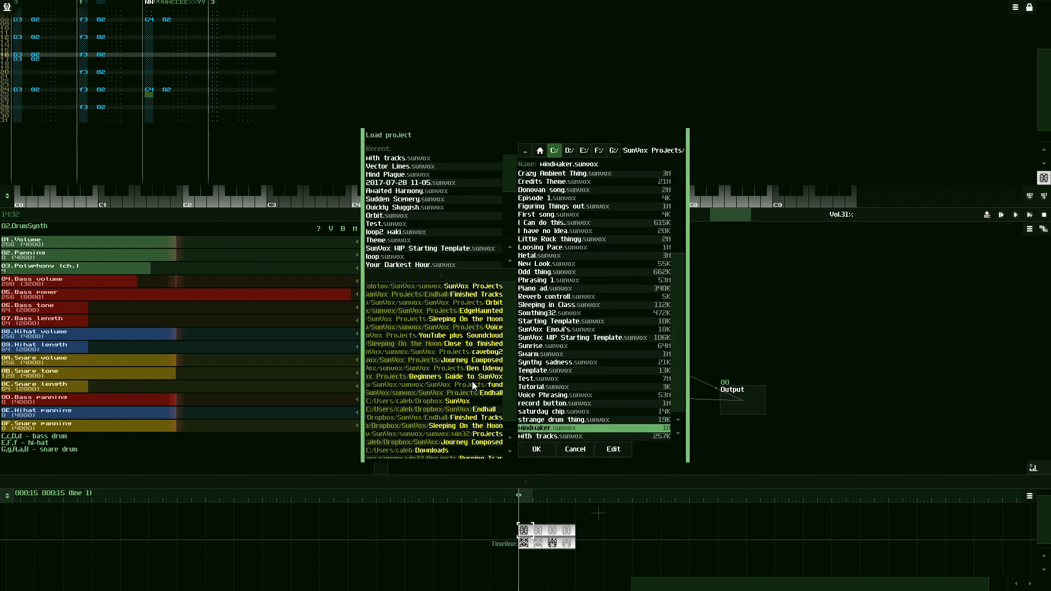
scroll(627, 333, up, 4)
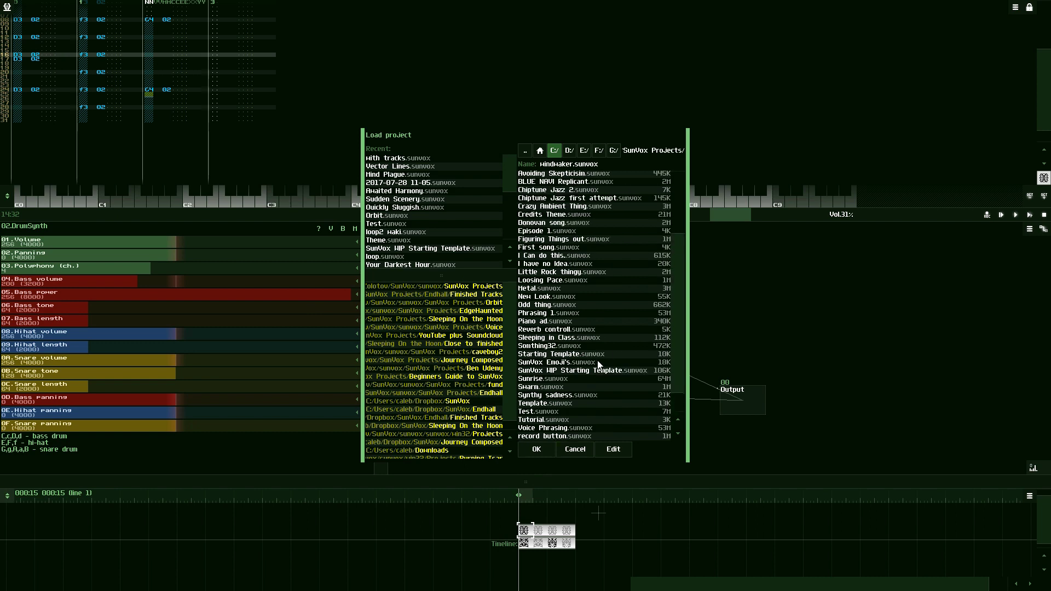
scroll(587, 353, down, 4)
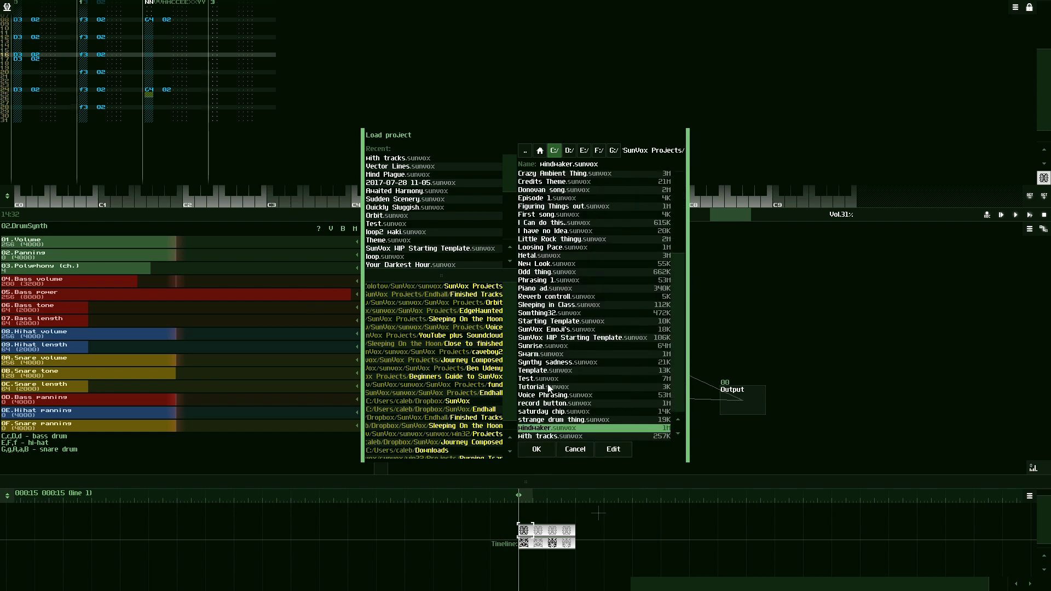
double_click(543, 396)
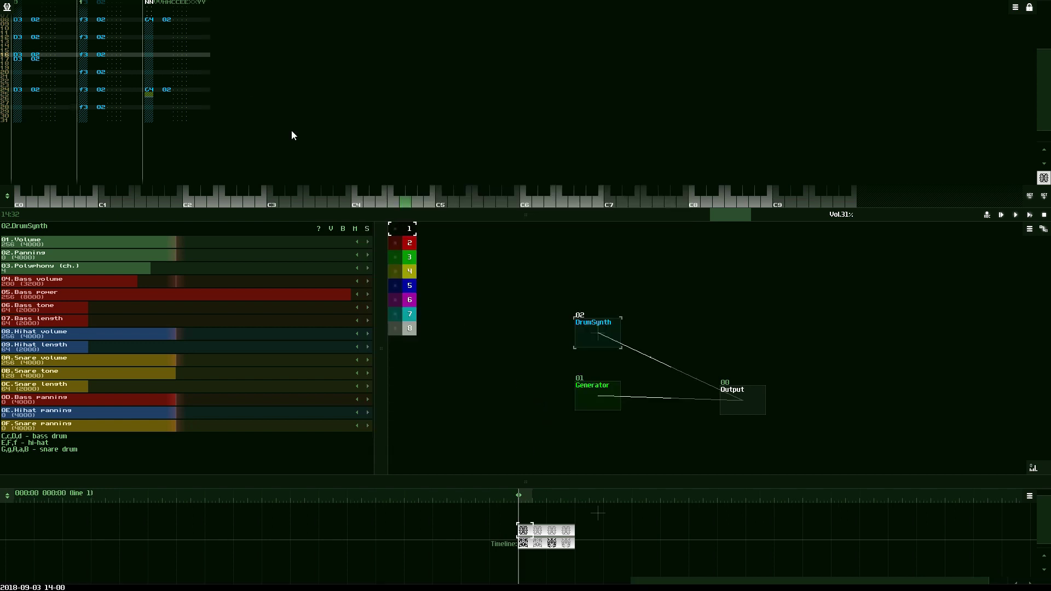
Step: Set up a WAV export of the project in One file (Output) mode and proceed to the file selection
click(6, 6)
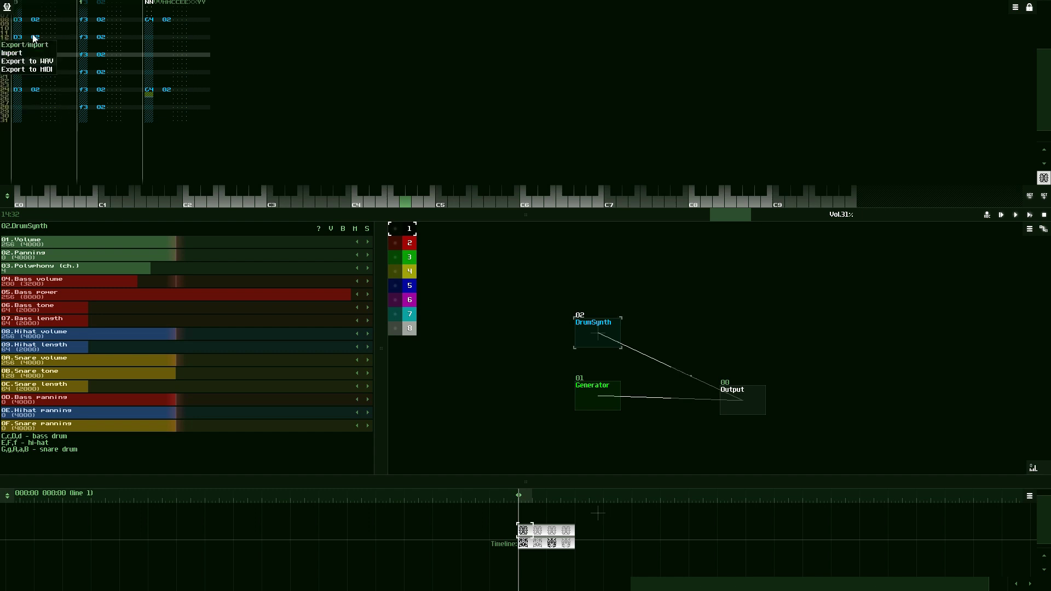
click(46, 62)
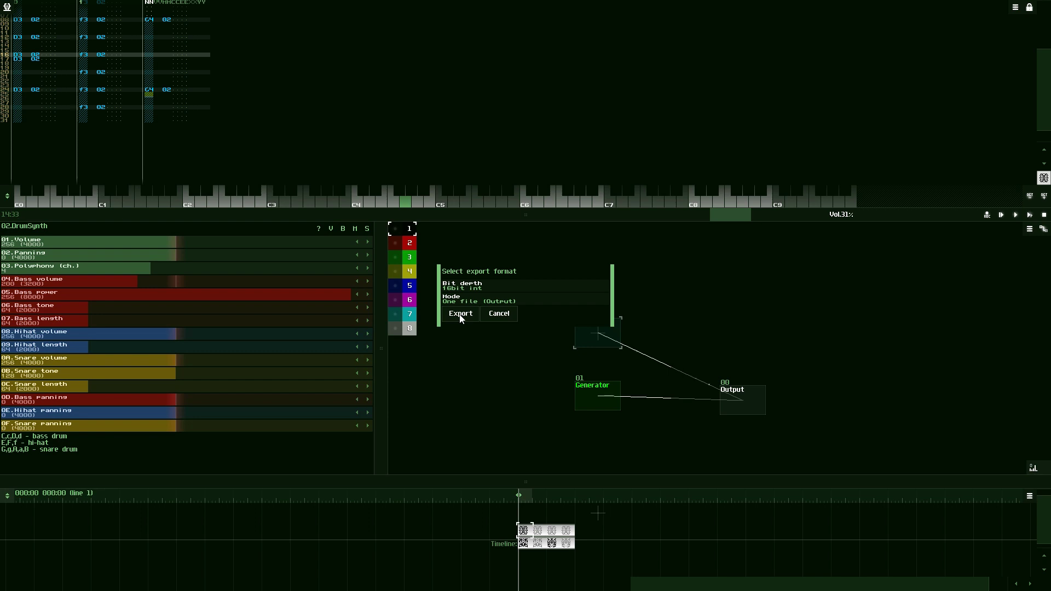
click(470, 301)
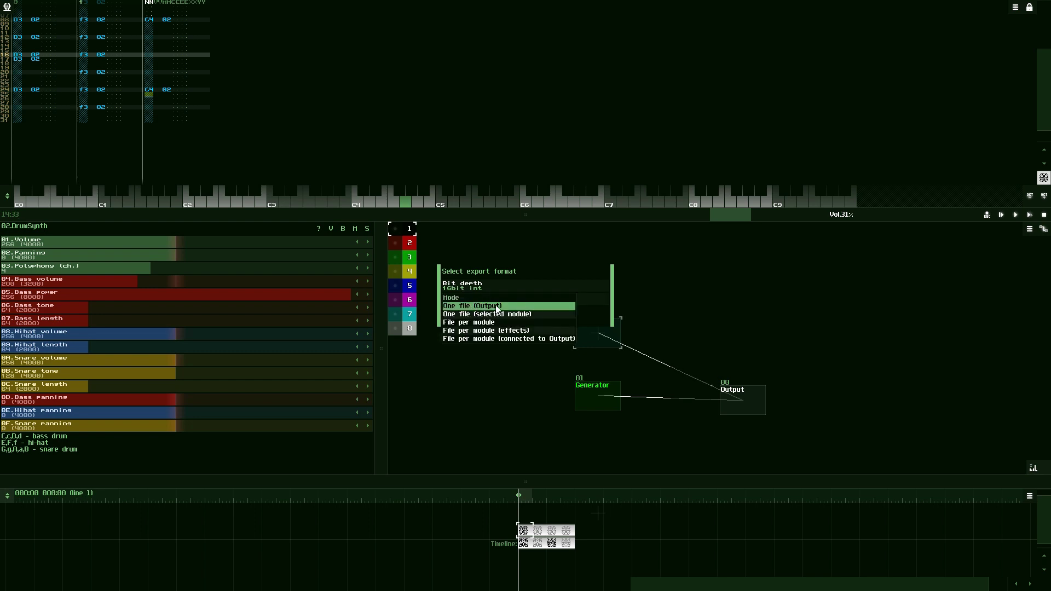
click(479, 307)
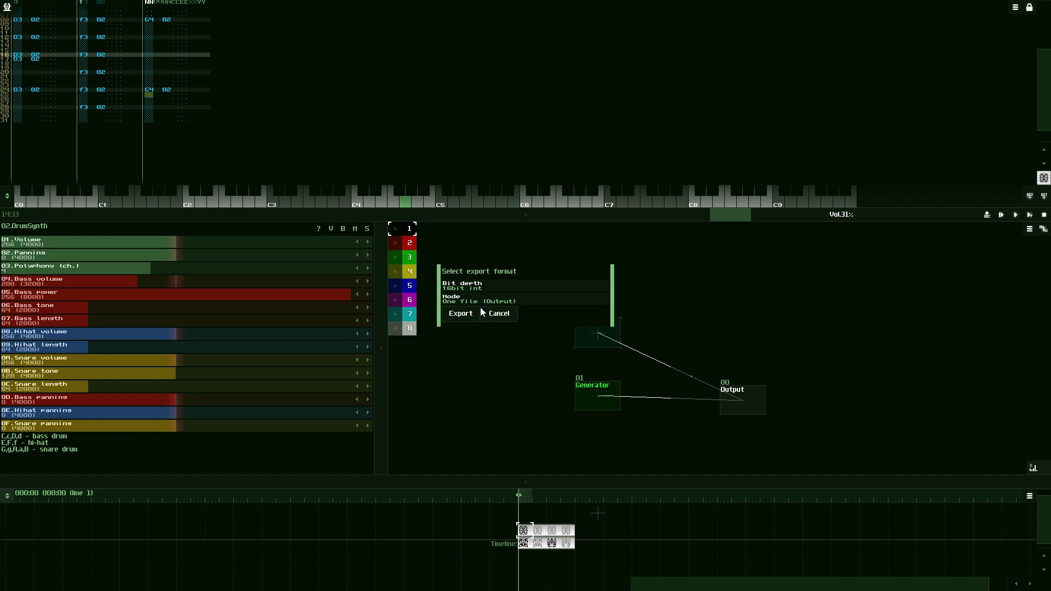
click(463, 314)
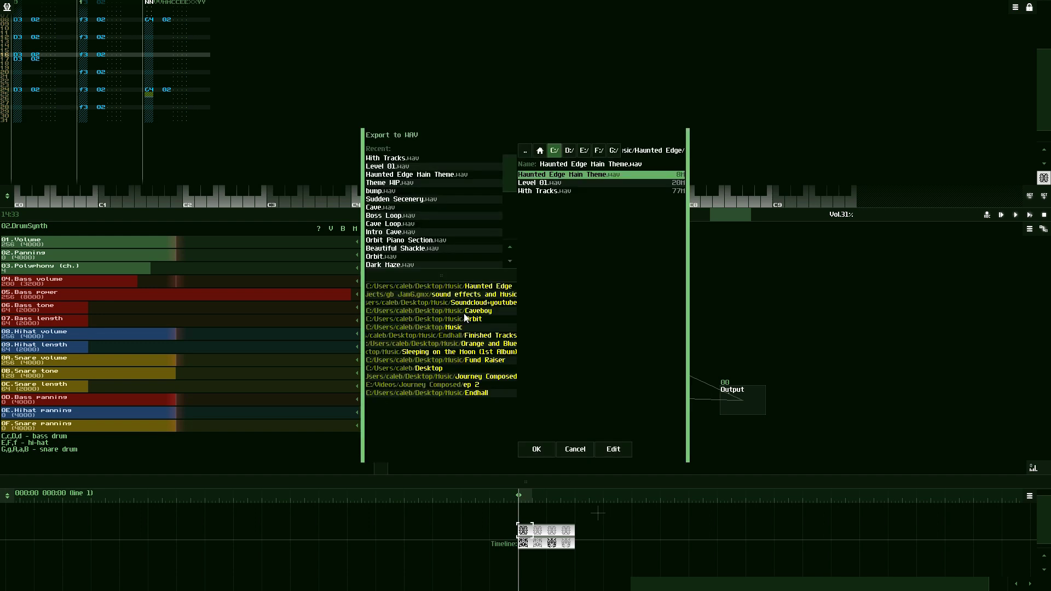
Step: Edit the suggested WAV file name in the Haunted Edge music folder and run the export
click(653, 161)
key(BackSpace)
key(BackSpace)
key(BackSpace)
key(BackSpace)
key(BackSpace)
key(BackSpace)
key(BackSpace)
key(BackSpace)
key(BackSpace)
key(BackSpace)
key(BackSpace)
key(BackSpace)
key(BackSpace)
key(BackSpace)
key(BackSpace)
key(BackSpace)
key(BackSpace)
key(BackSpace)
key(BackSpace)
click(536, 449)
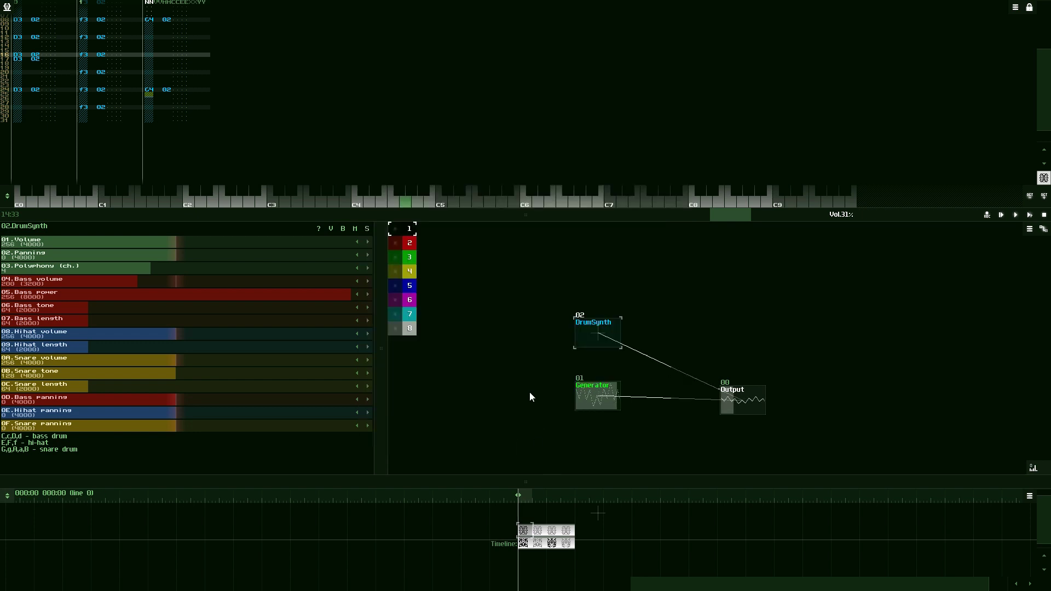